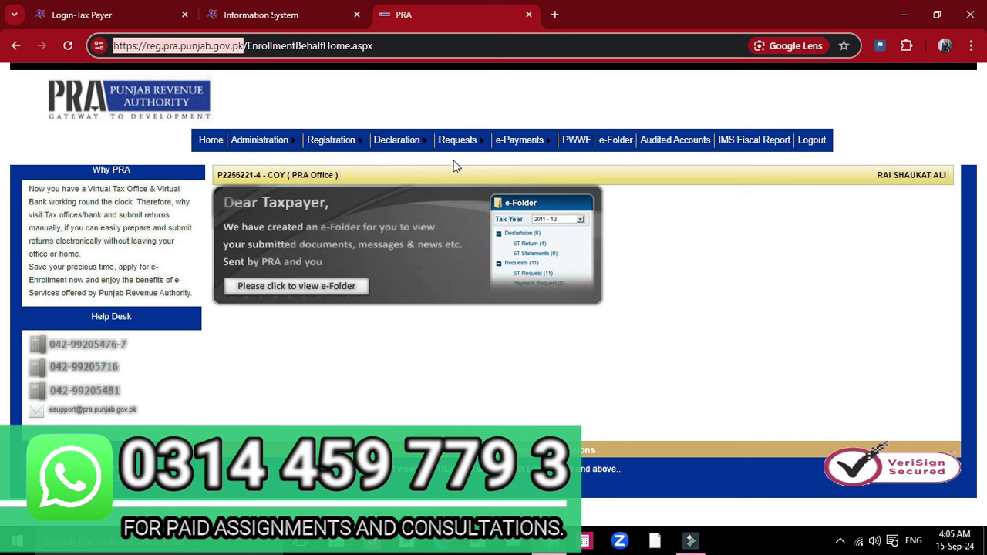
Step: Go to the PRA IRIS taxpayer login page and sign in with the pre-filled credentials
click(34, 10)
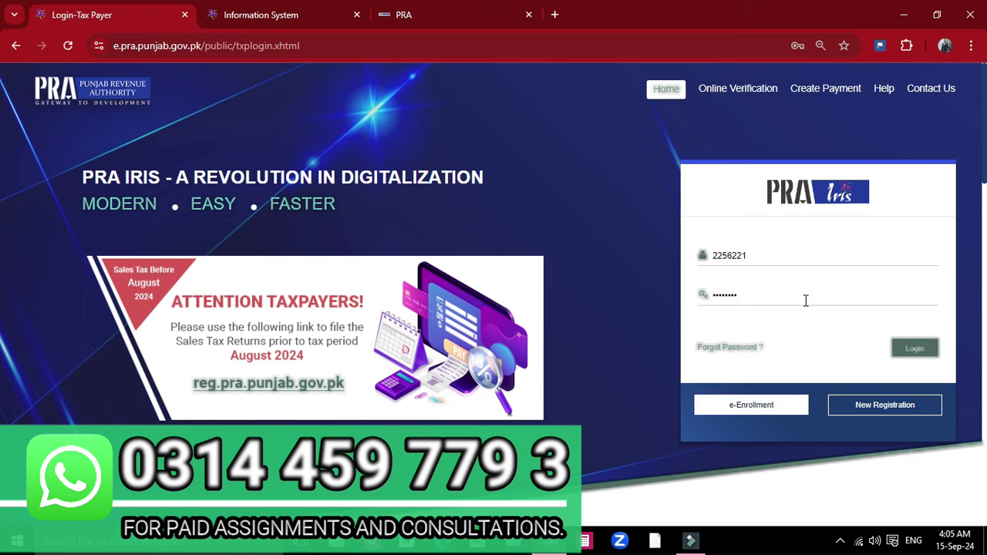
click(910, 349)
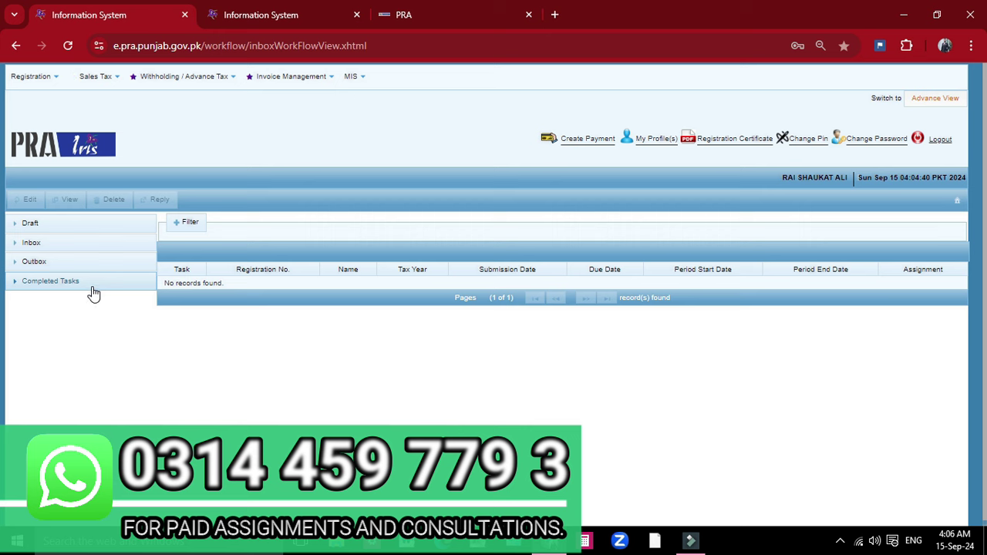
Step: Open the inbox's Draft folder
click(71, 225)
Step: Show the Sales Tax menu's list of returns and applications
click(94, 82)
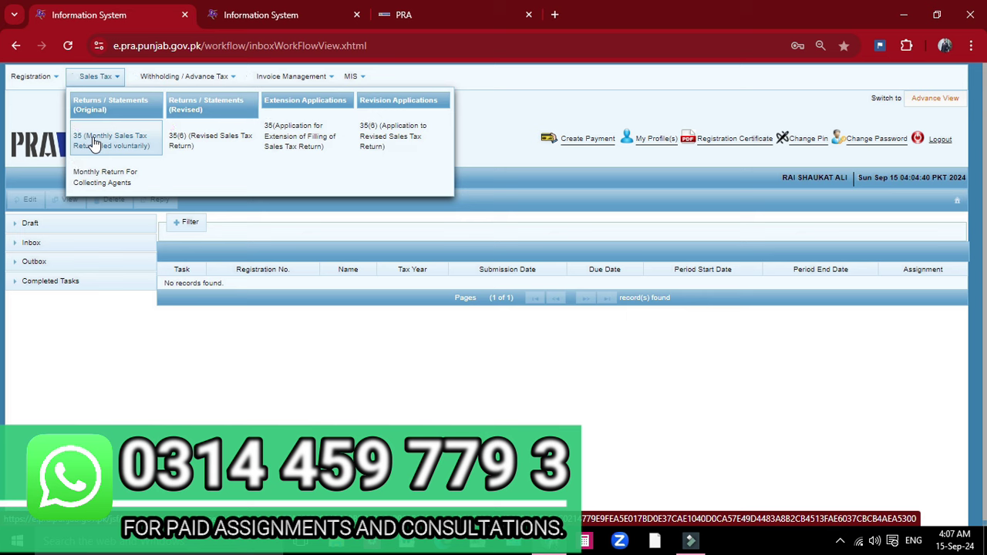
Step: Start a section 35 voluntary monthly return and list the tax year 2025 periods
click(93, 142)
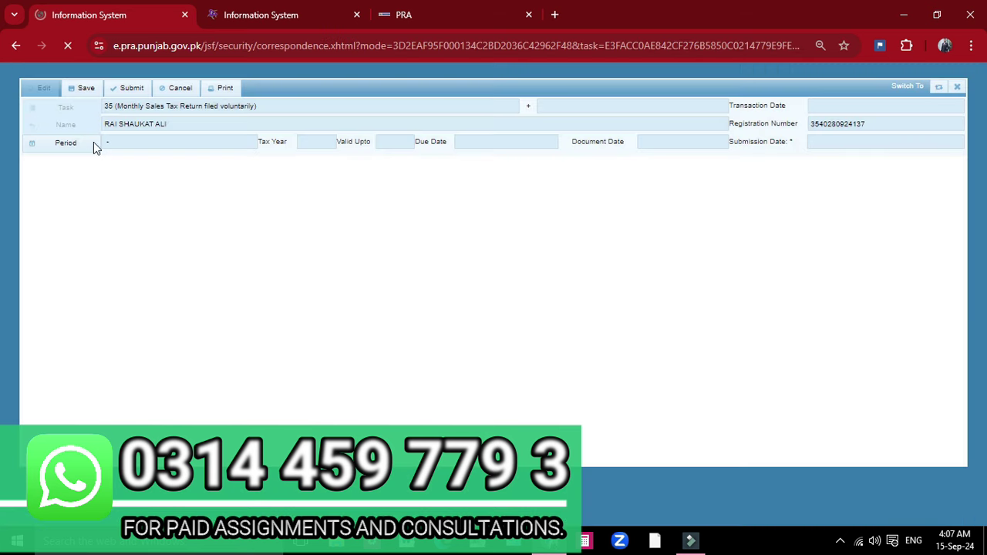
drag(863, 86, 796, 115)
click(59, 144)
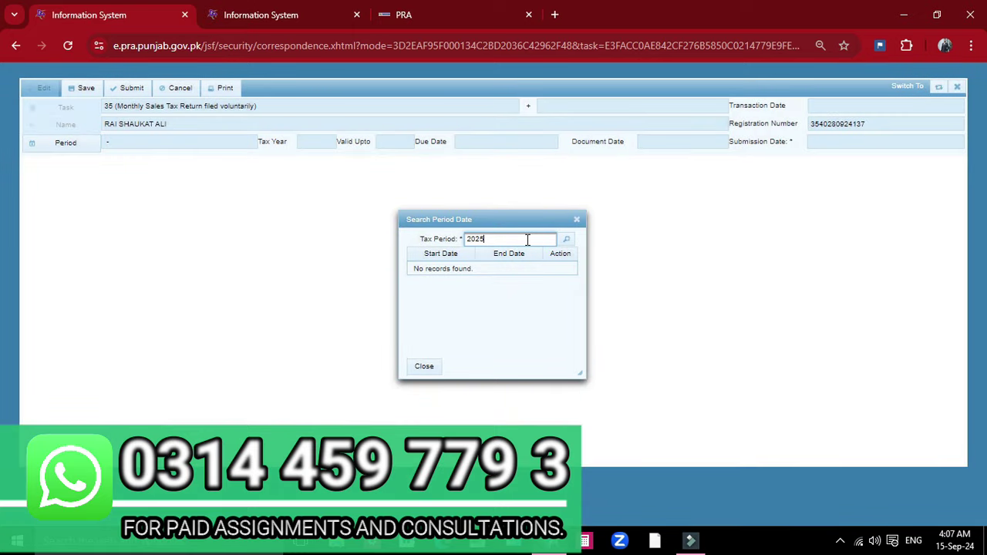
click(566, 240)
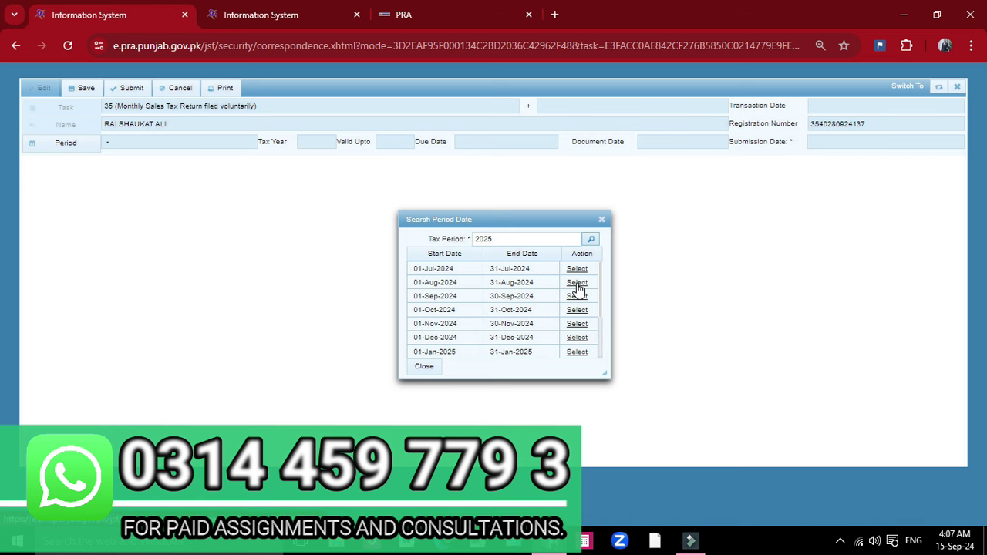
Step: Come back from the old PRA home page and pick the August 2024 return period
click(463, 9)
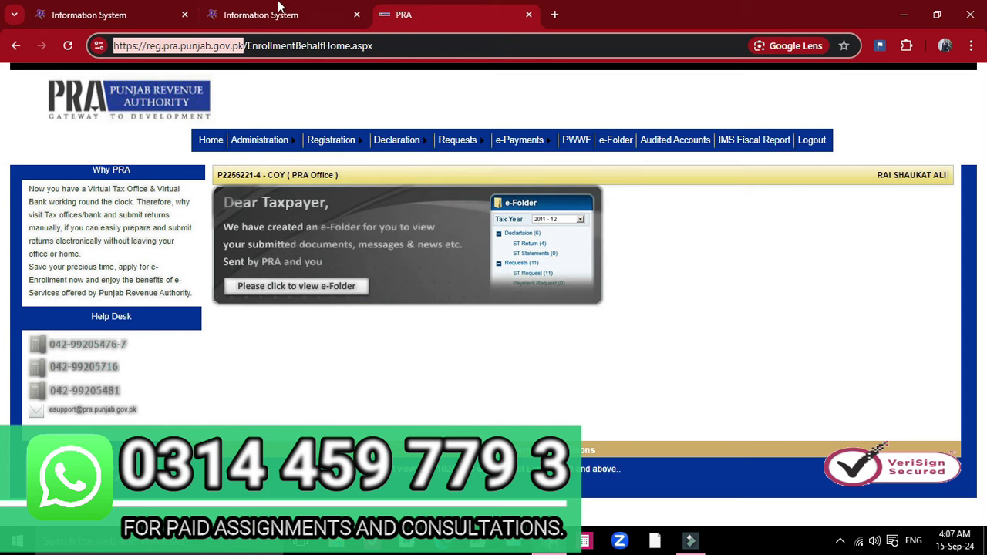
click(108, 17)
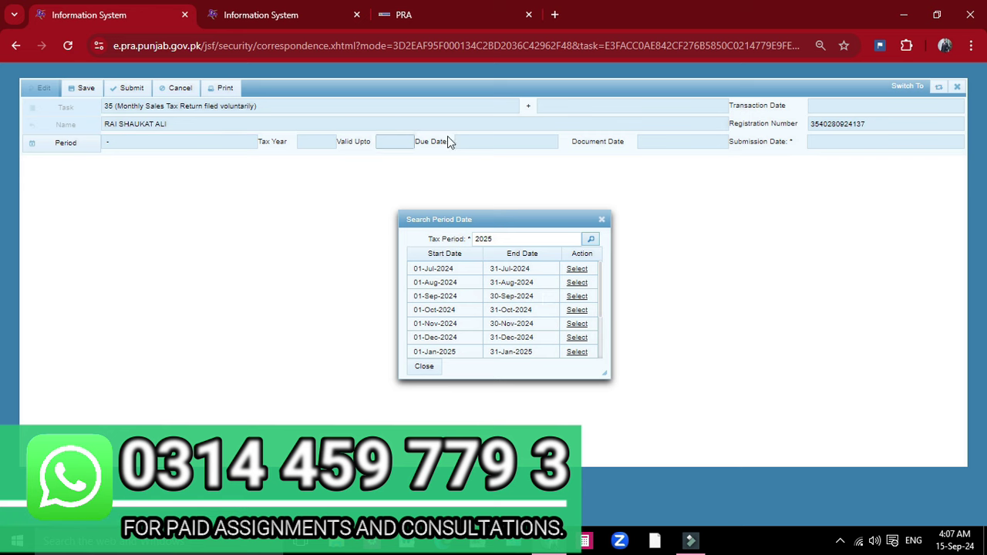
click(423, 15)
mouse_move(524, 154)
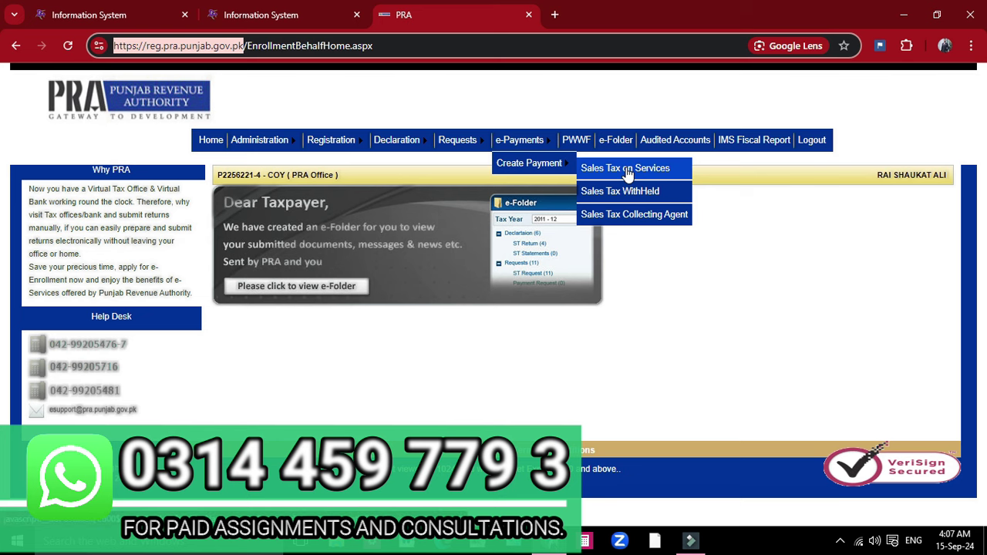
click(627, 170)
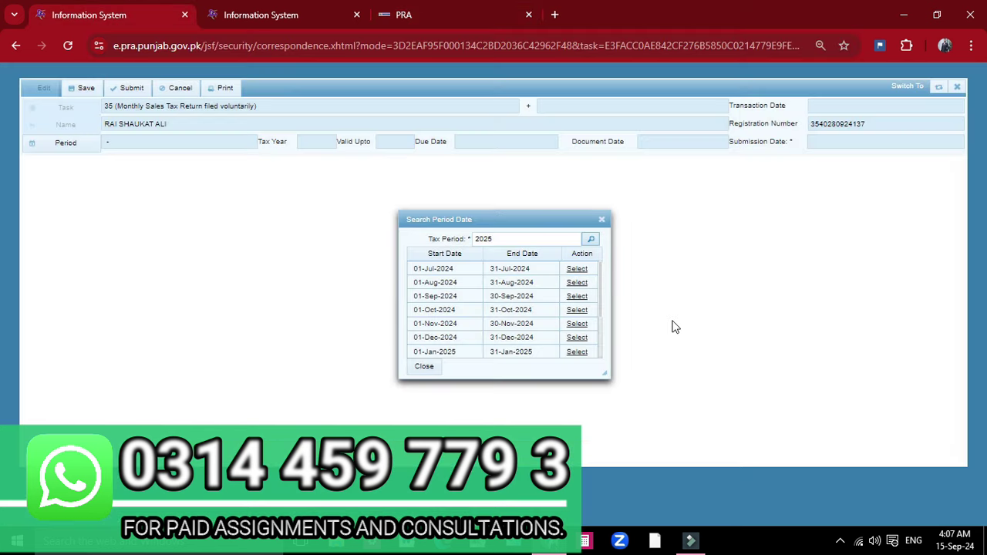
click(576, 283)
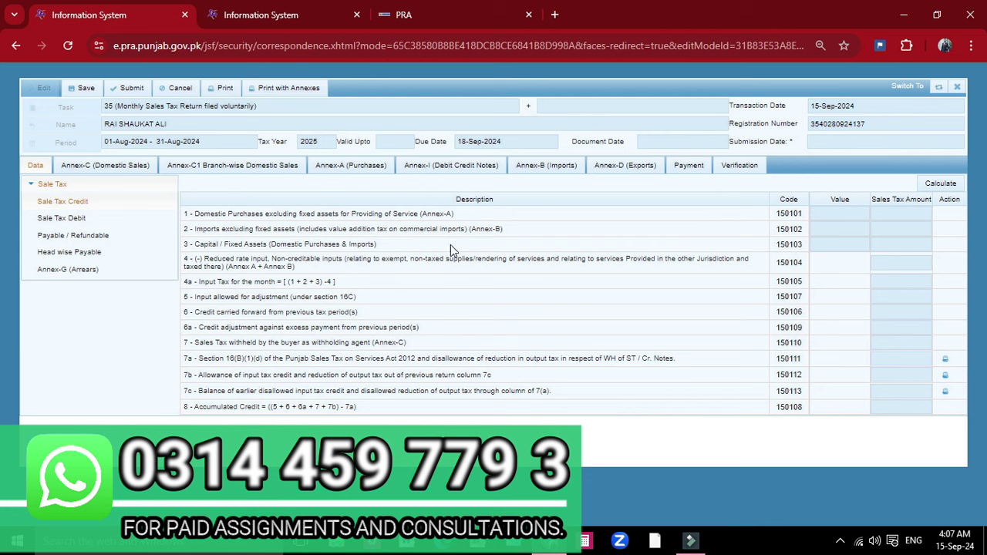
Step: Review the August 2024 sale tax credit lines, then show the Sale Tax Debit section
drag(195, 216, 416, 407)
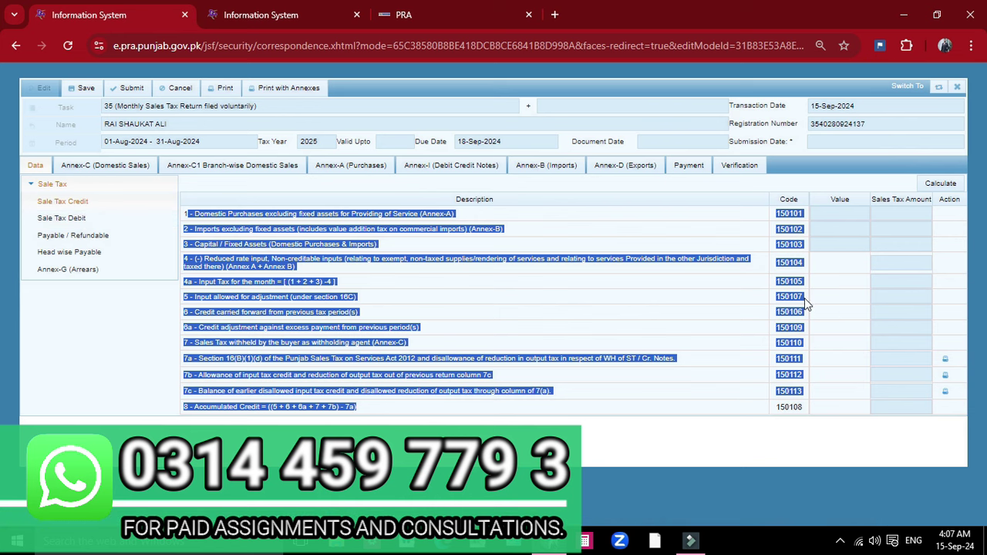
click(113, 219)
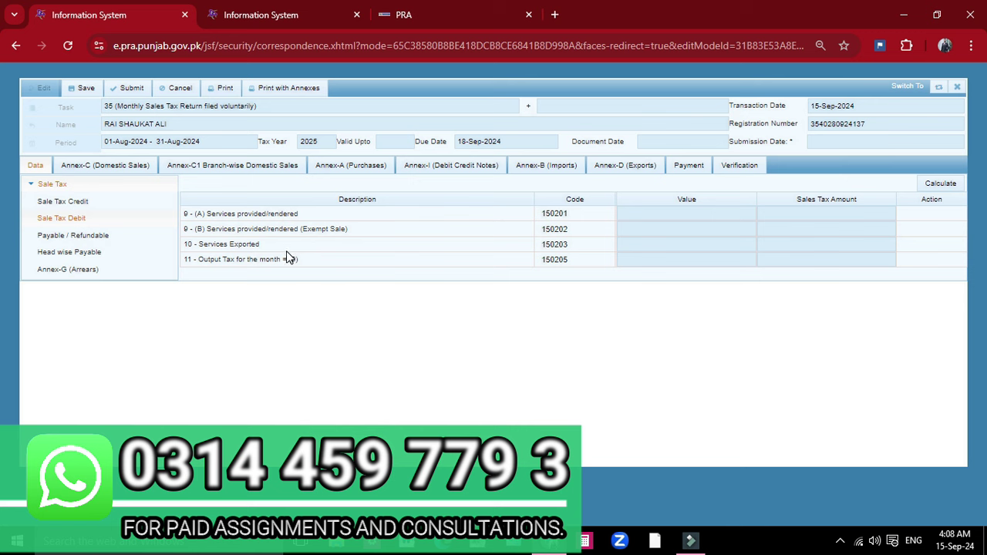
Step: Check the exempt and exported services debit lines, then show Payable / Refundable
triple_click(321, 230)
triple_click(219, 244)
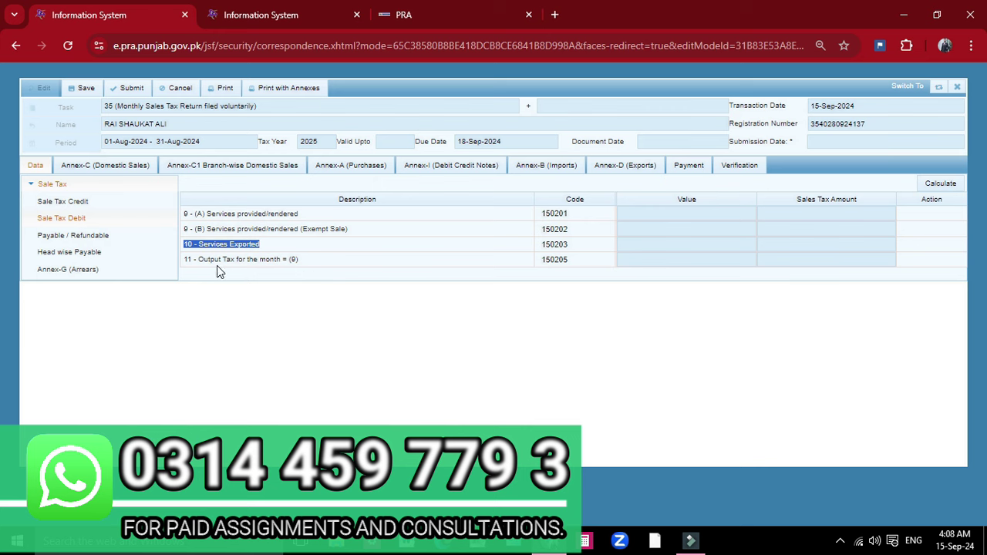
click(908, 263)
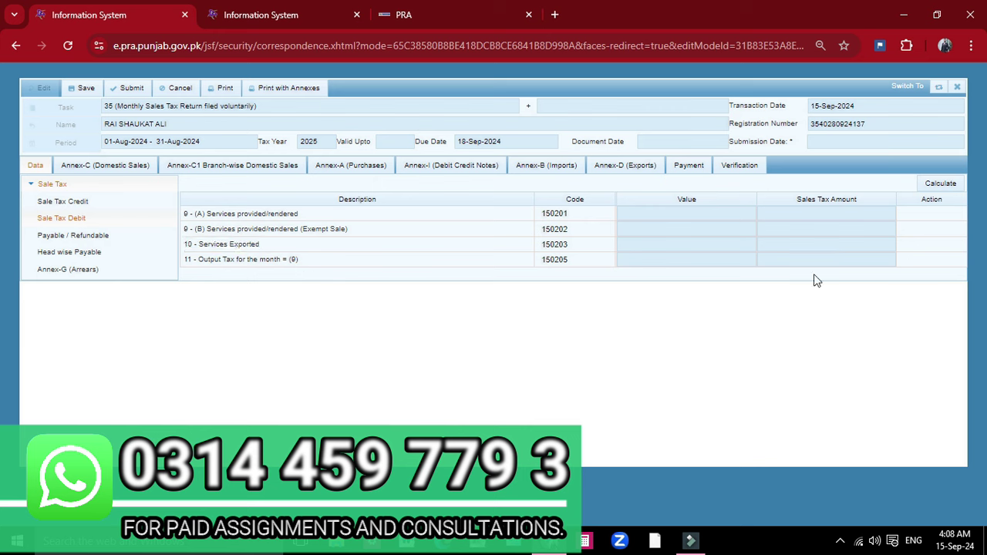
click(102, 239)
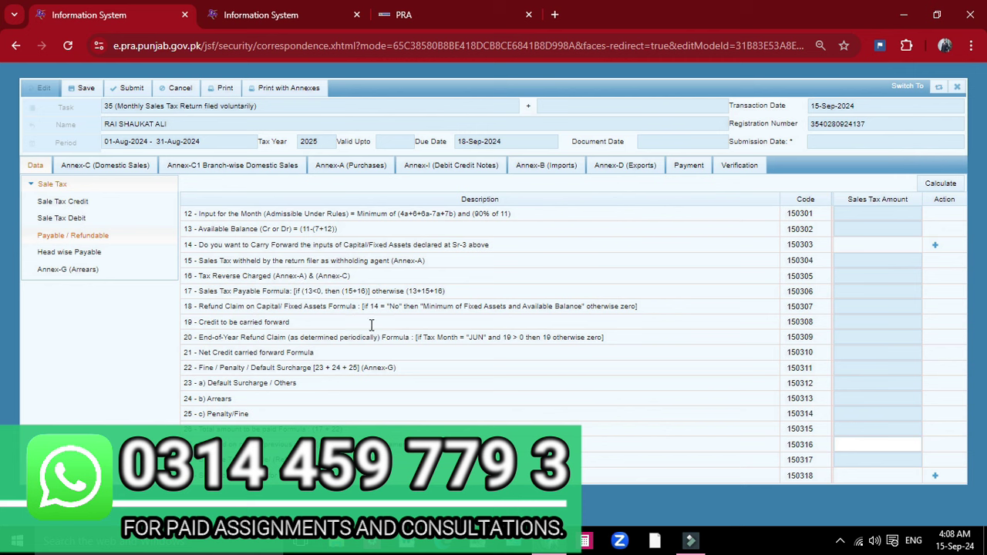
Step: Review the head-wise payable rows for Sales Tax on Services and Additional Tax/Surcharge
click(77, 255)
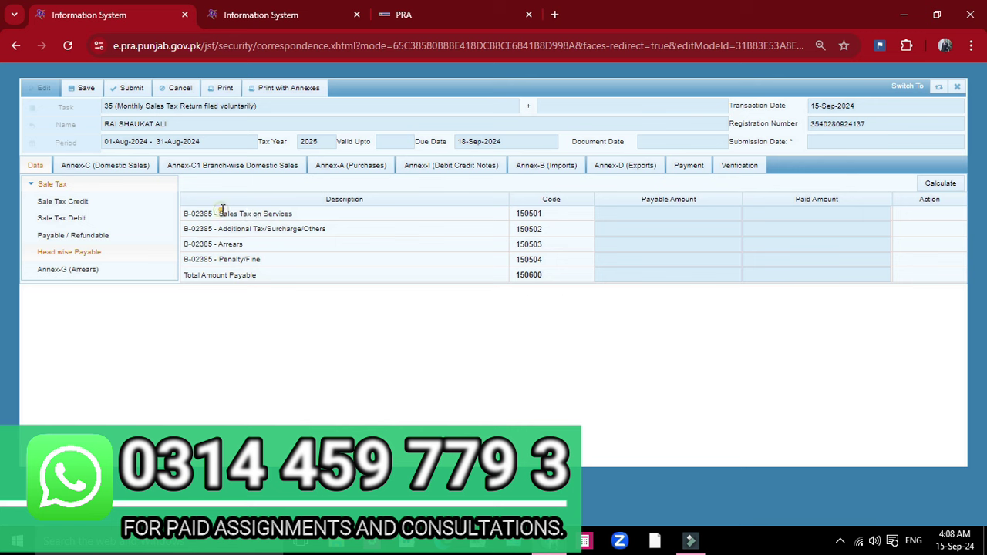
drag(220, 213, 293, 216)
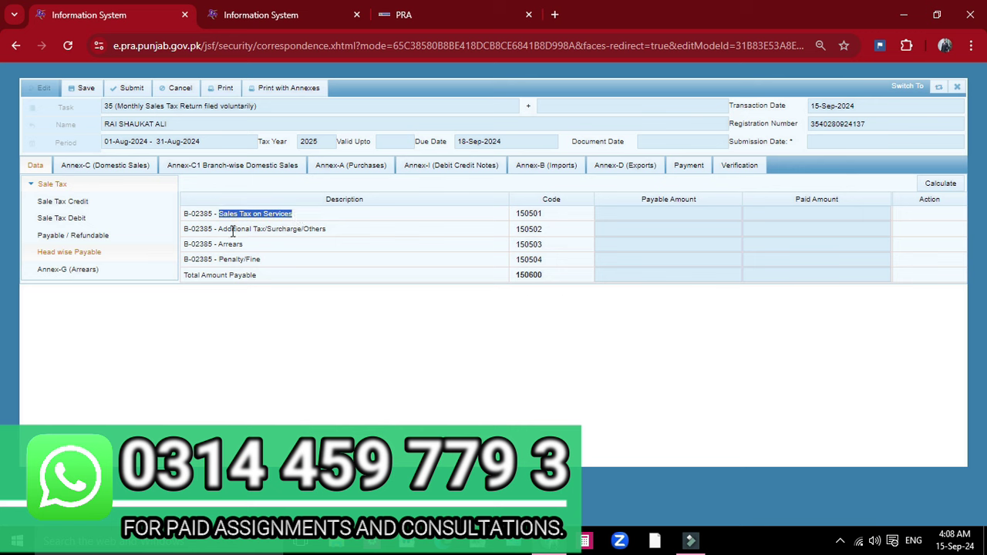
click(843, 231)
click(243, 230)
triple_click(293, 228)
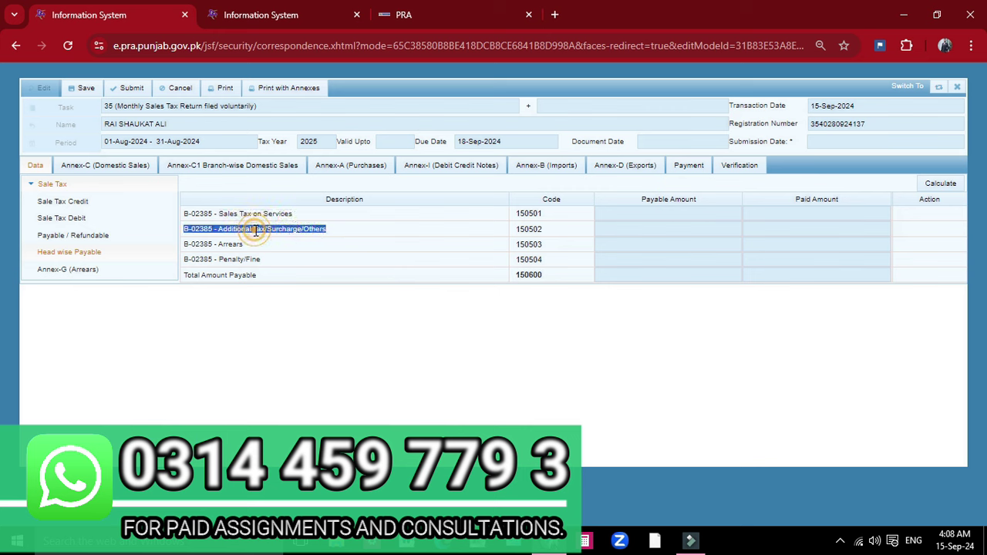
click(223, 245)
Step: Check the Arrears, Penalty/Fine and total paid amounts, then open Annex-C Domestic Sales
triple_click(223, 246)
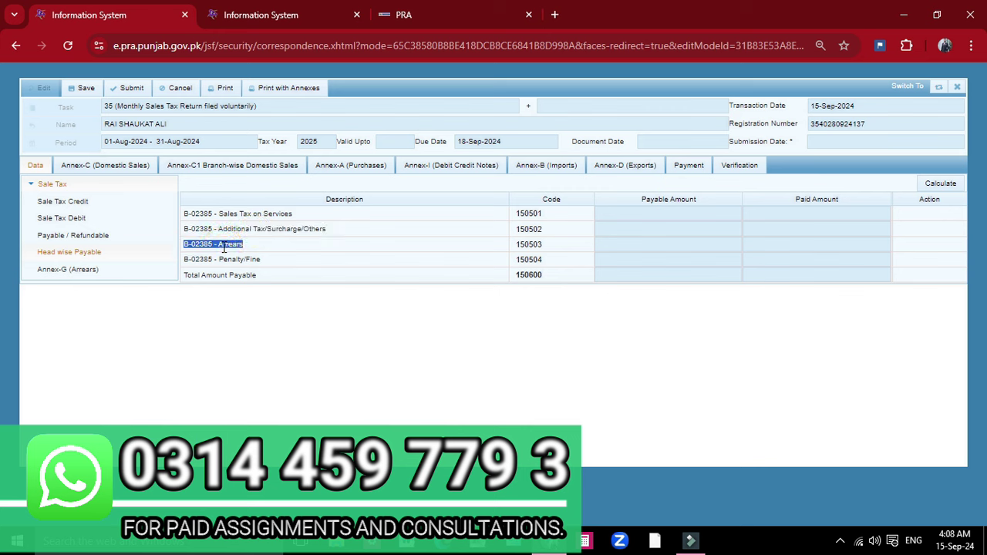
click(804, 246)
click(242, 261)
triple_click(242, 262)
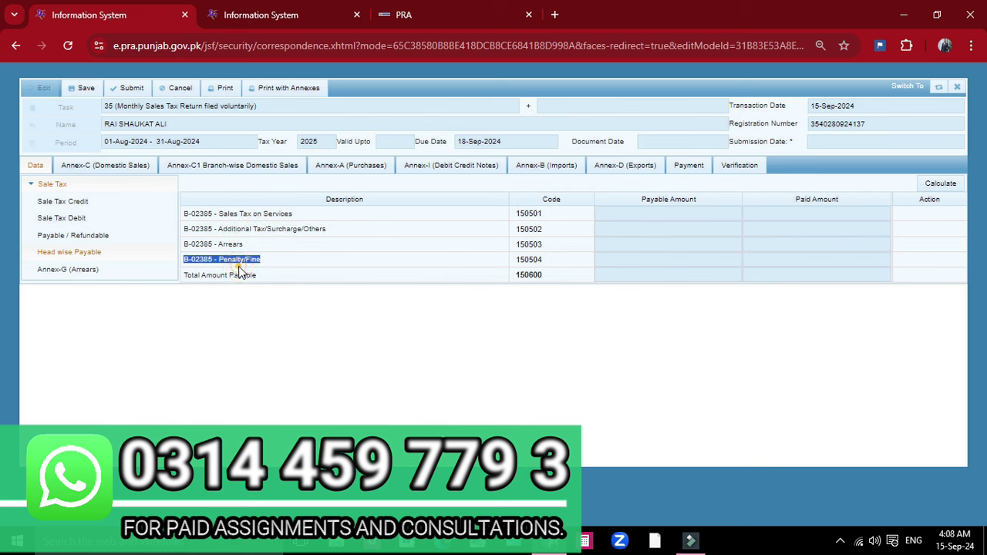
click(818, 270)
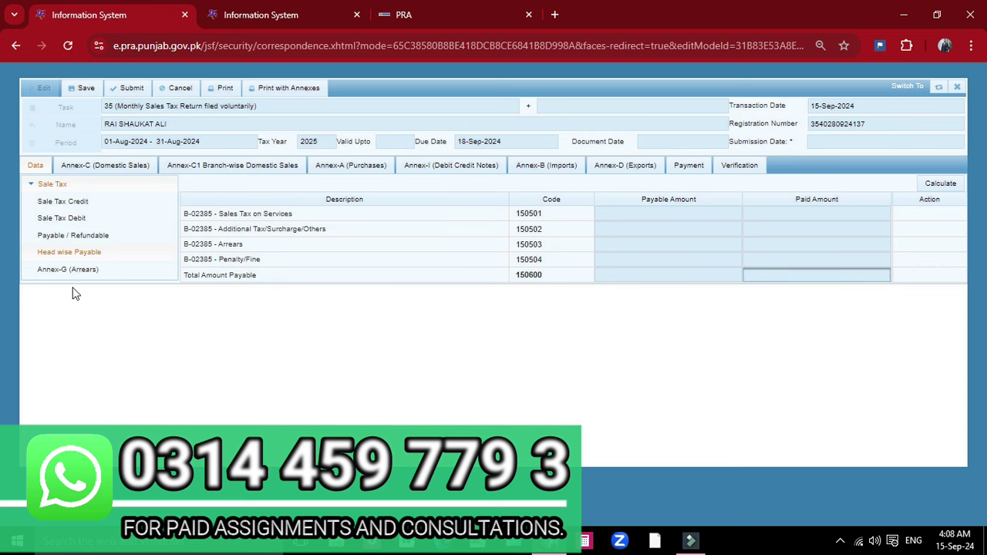
click(77, 174)
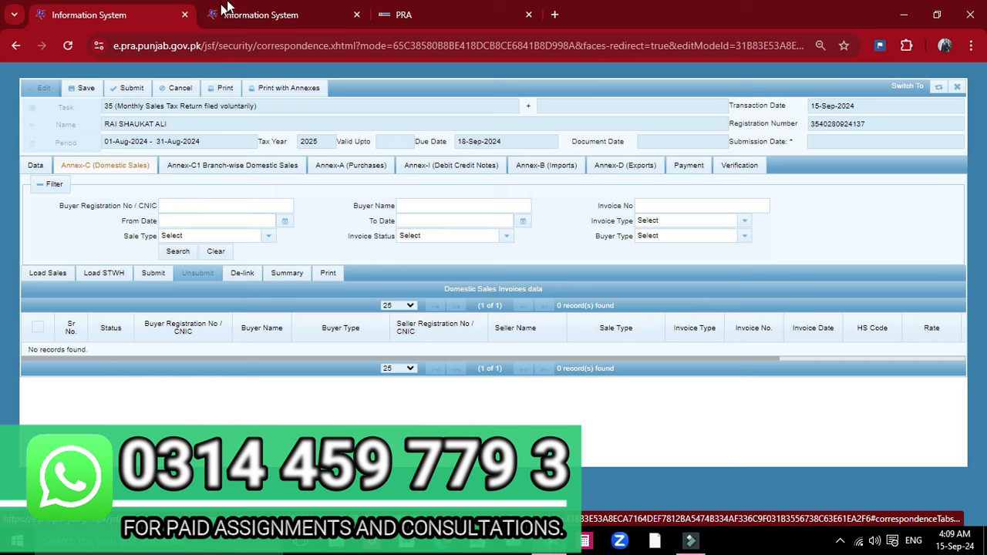
Step: Reload the portal and open Invoice Management > Sales Ledger to add a new invoice
click(242, 17)
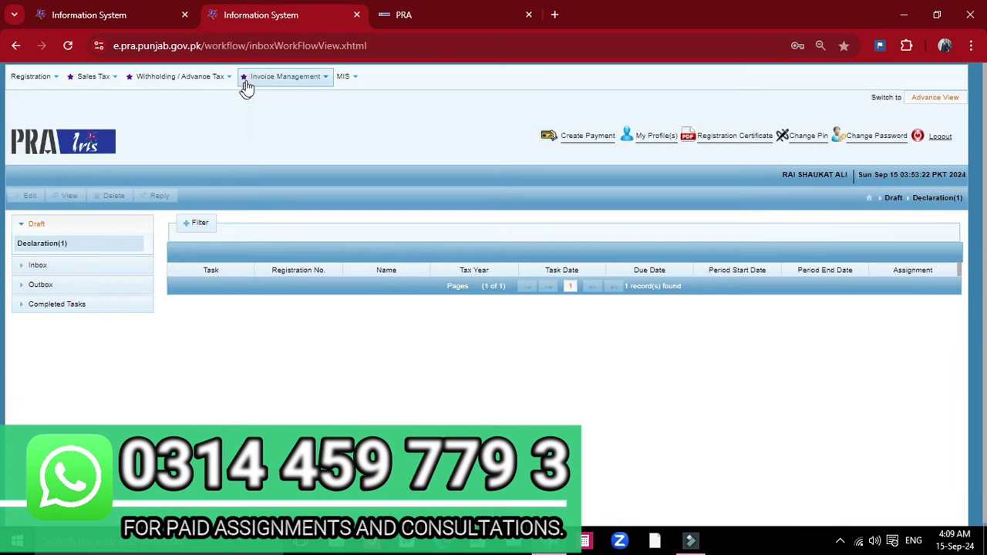
click(293, 80)
click(293, 80)
click(68, 45)
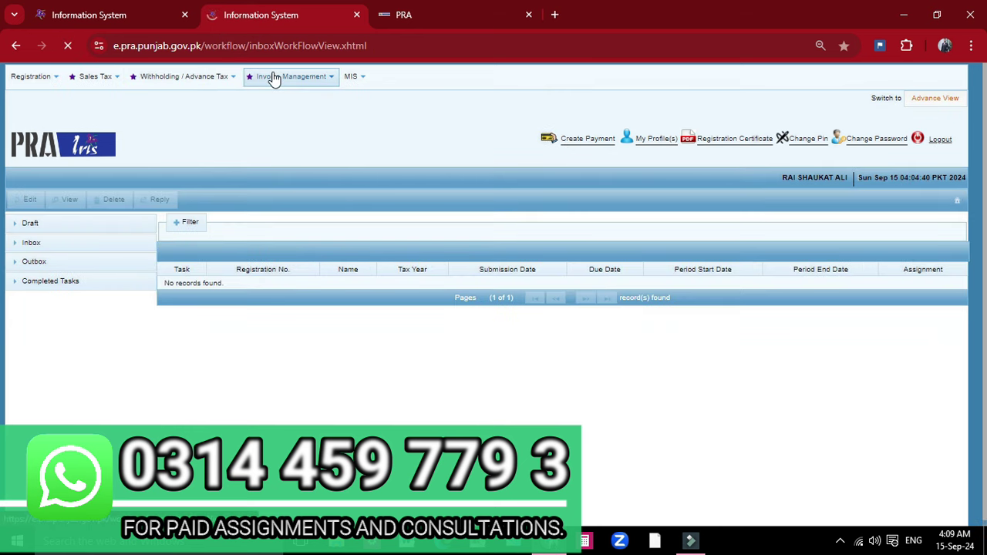
click(273, 78)
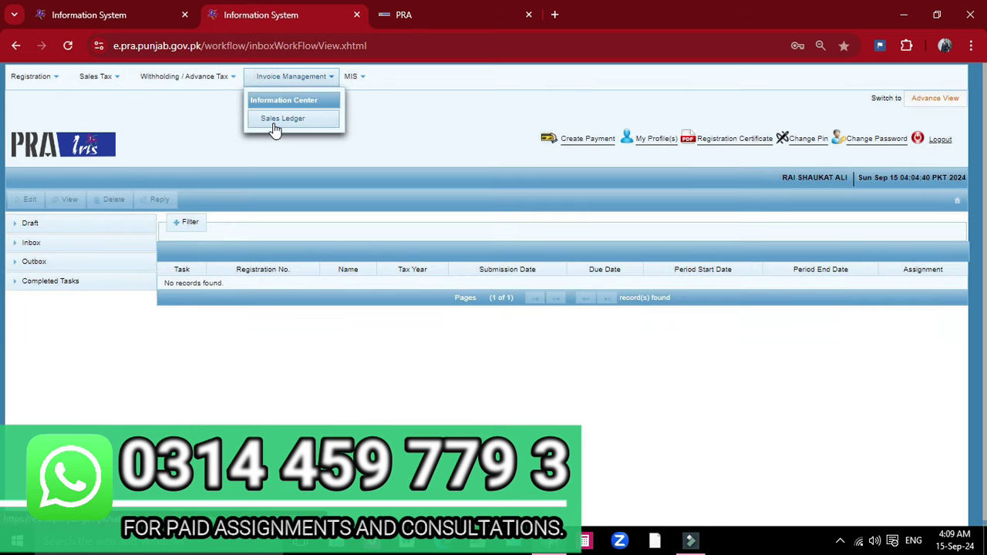
click(273, 128)
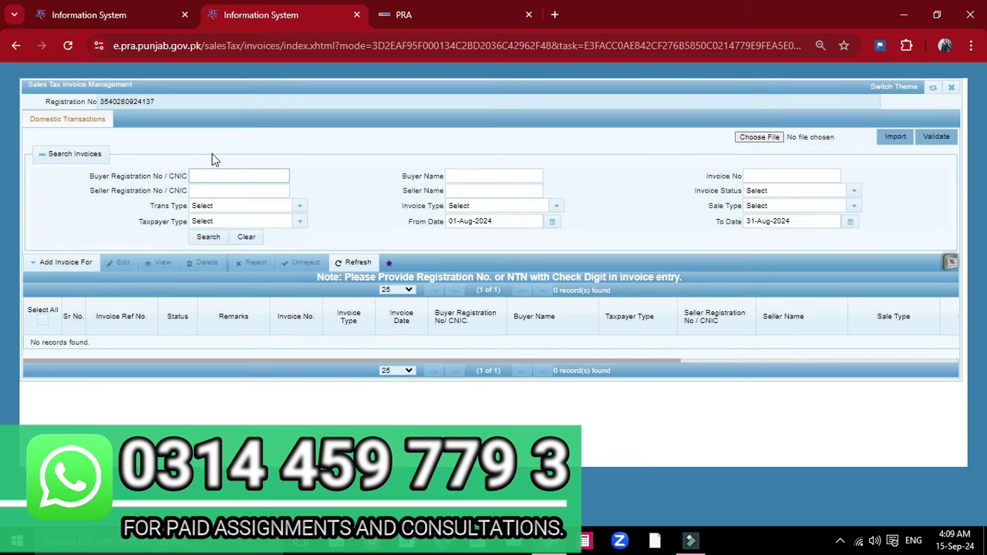
click(47, 262)
Step: Choose PRA as the authority for the new sales invoice
click(55, 283)
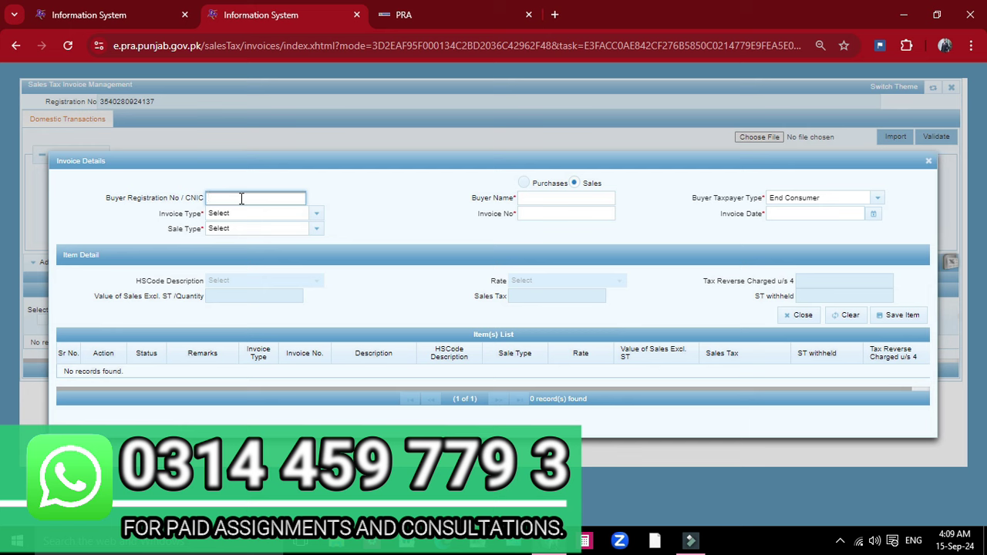
Step: Enter the buyer's registration number and set invoice type Sale Invoice with sale type Services
click(338, 173)
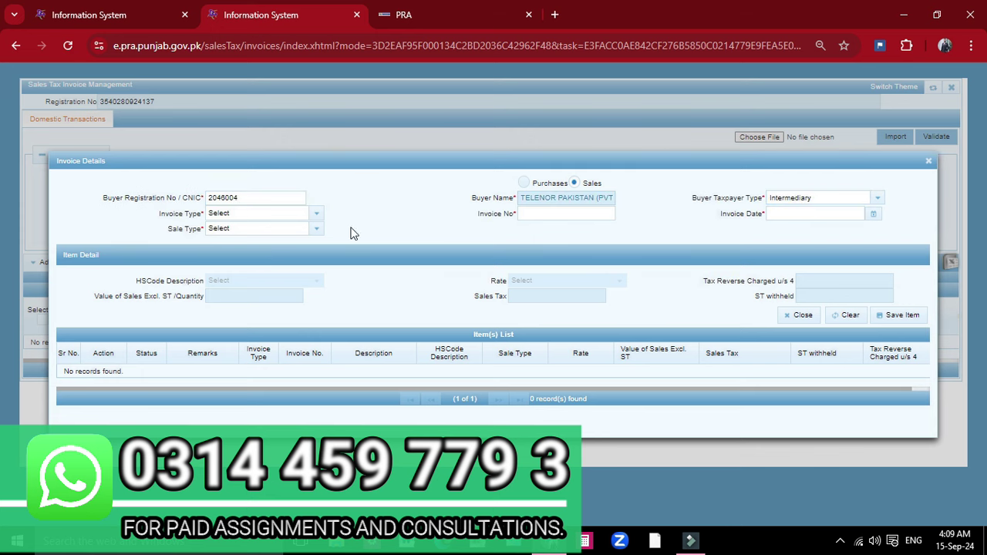
click(220, 216)
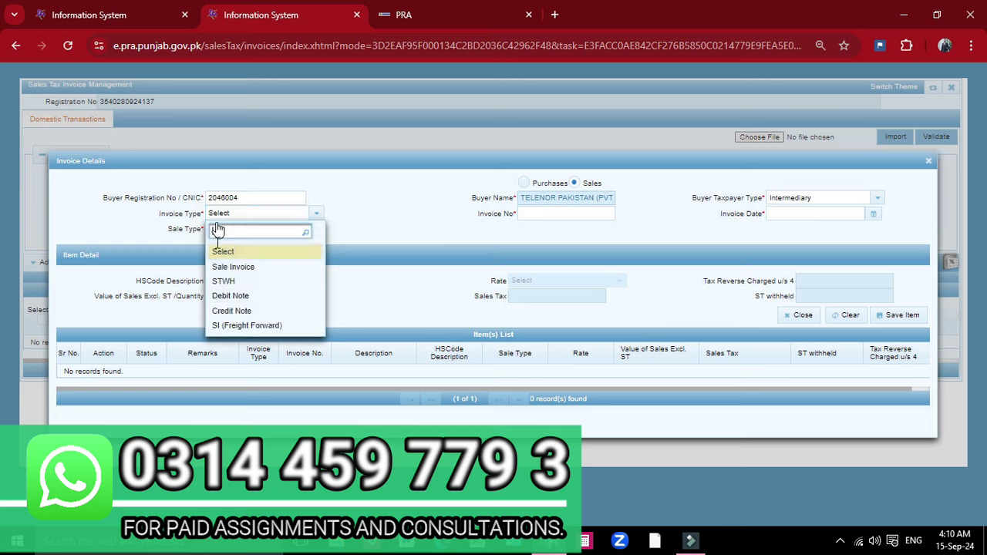
click(229, 267)
click(578, 214)
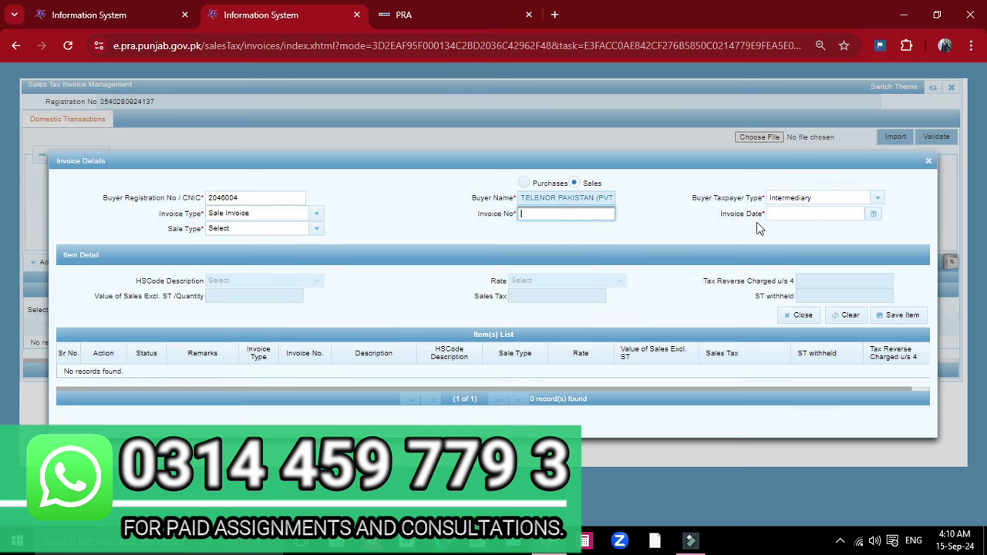
click(255, 231)
click(227, 281)
Step: Set HS code 9814.2000, 16% rate and sales value 1,000, giving 160 sales tax
click(247, 281)
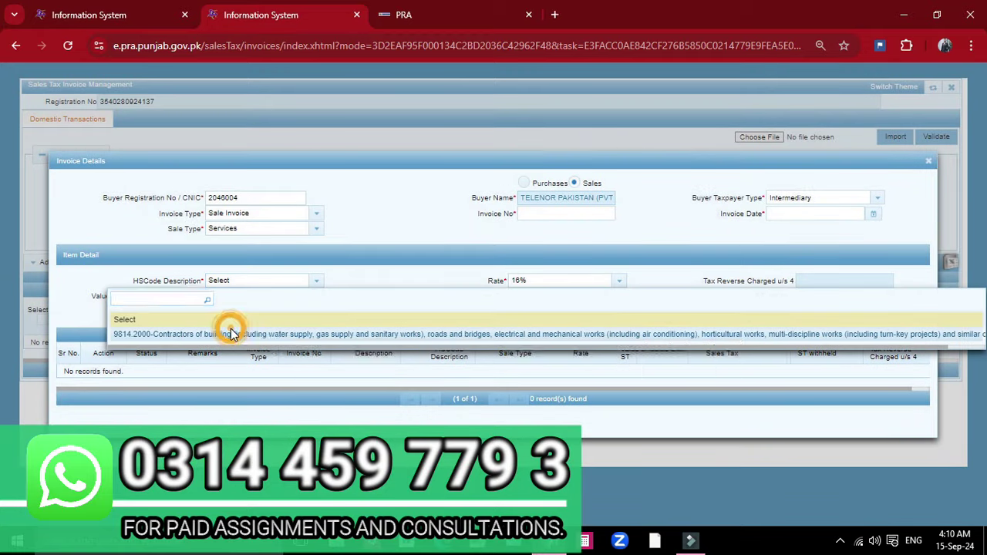
click(232, 334)
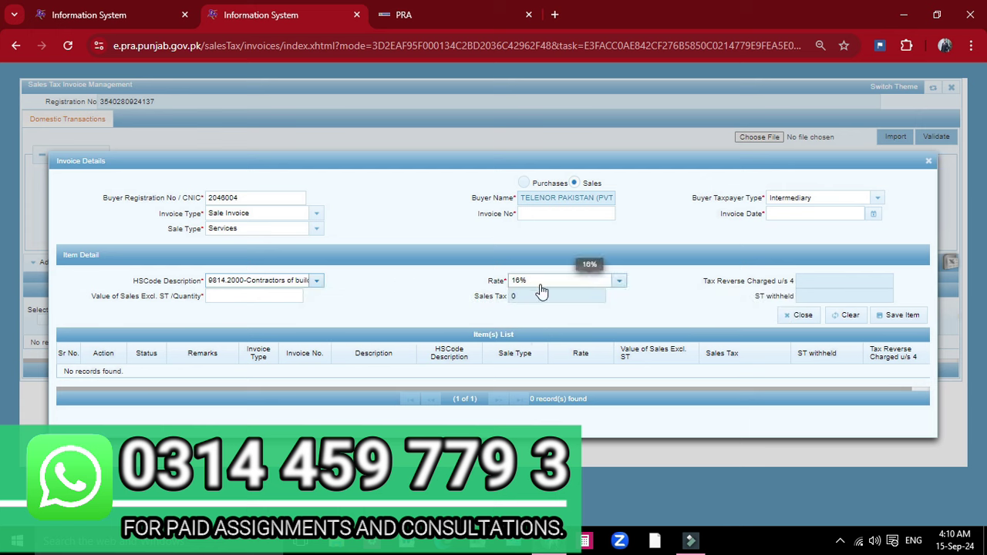
click(536, 282)
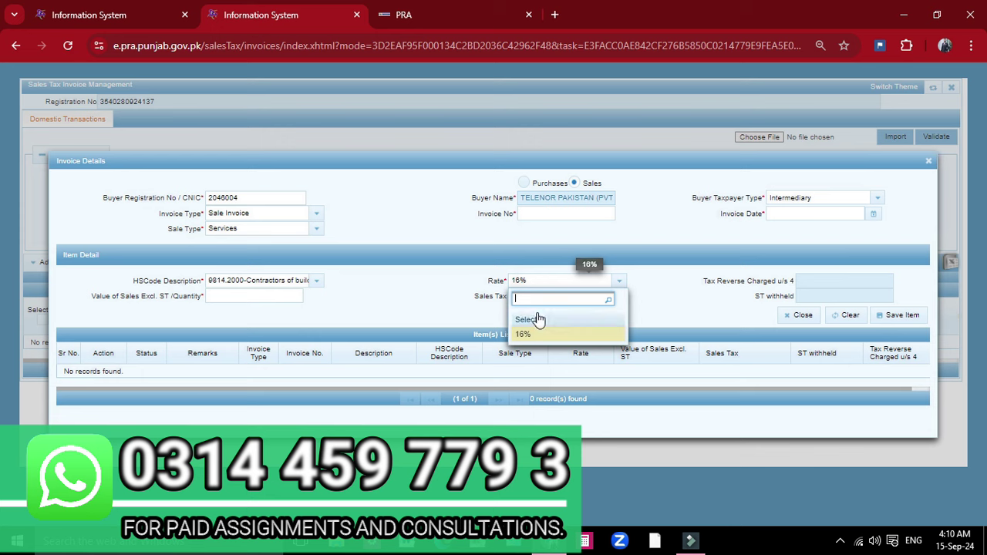
click(526, 334)
click(234, 297)
text(1,000)
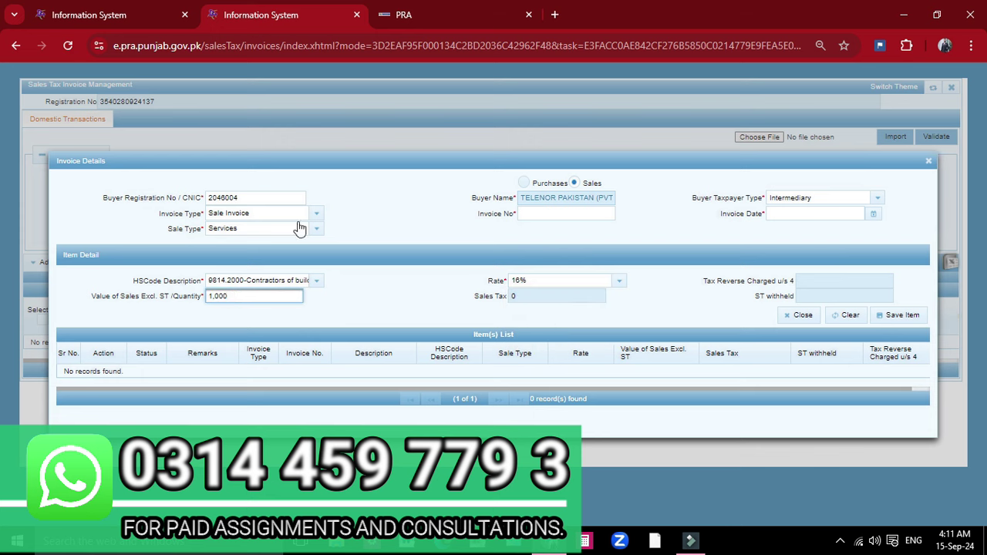
click(517, 298)
double_click(532, 296)
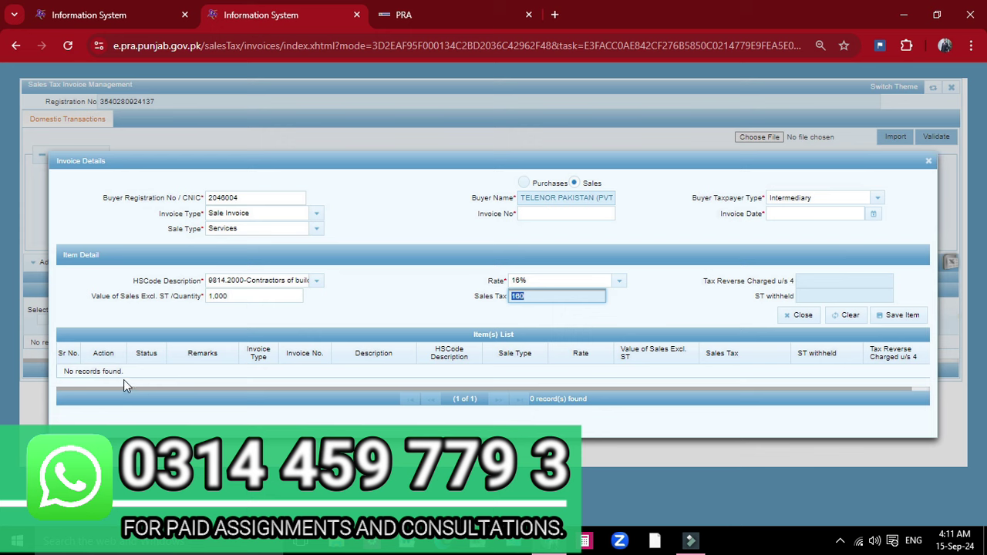
click(154, 10)
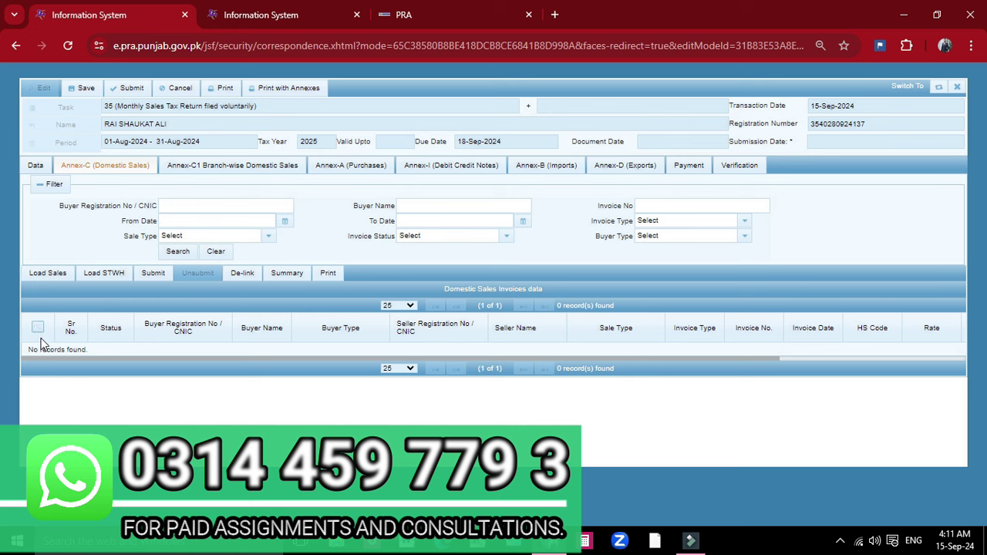
Step: Submit the Annex-C Domestic Sales section, then move on to the Annex-C1 Branch-wise Domestic Sales tab
click(157, 272)
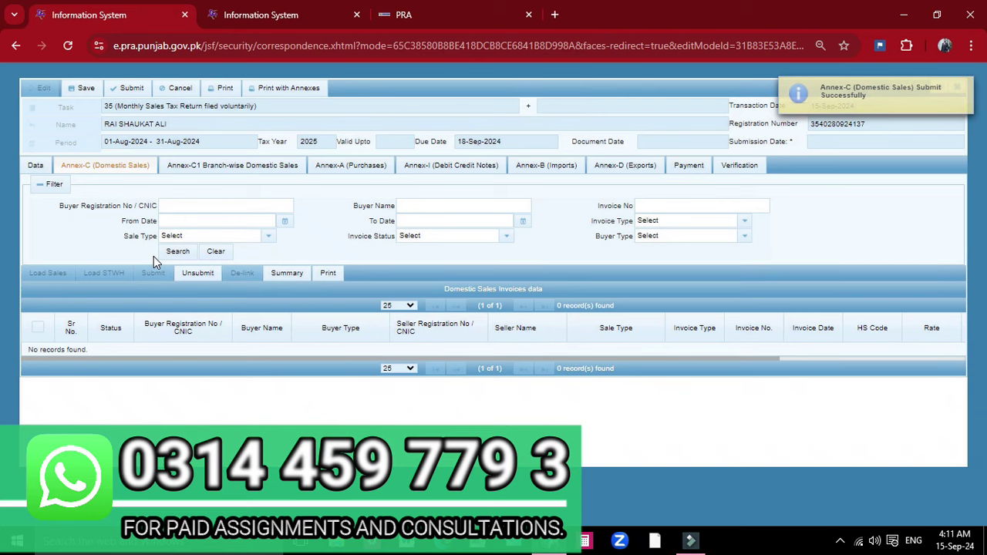
click(215, 165)
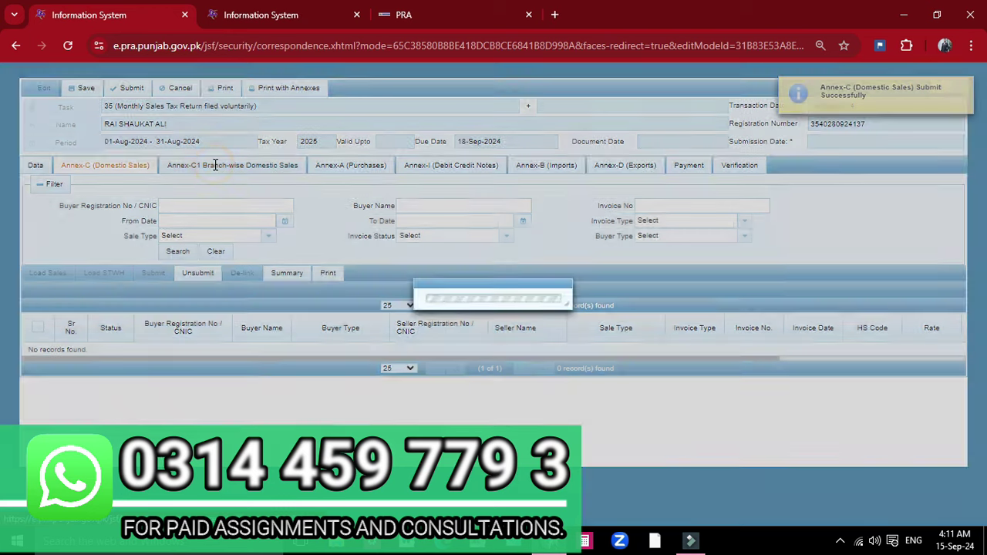
click(125, 167)
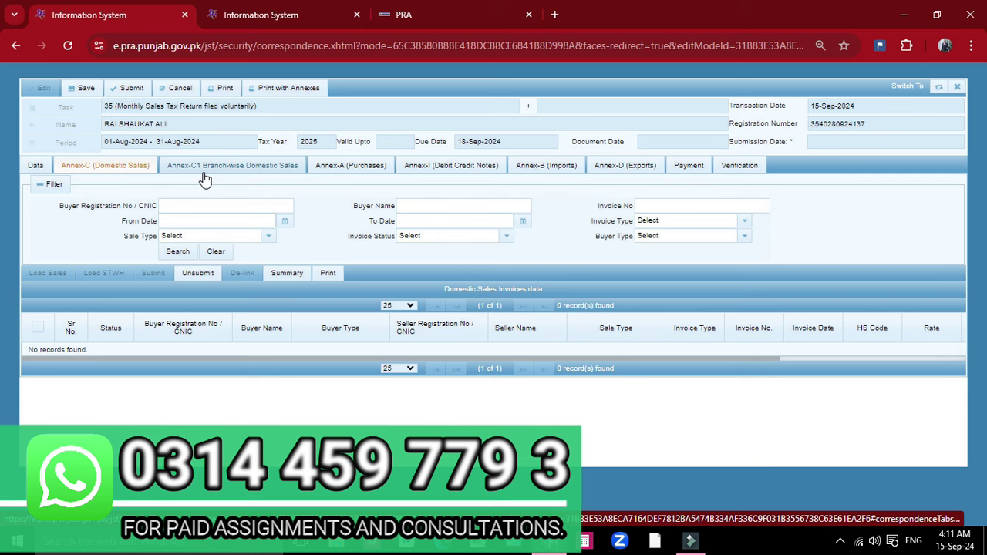
click(207, 167)
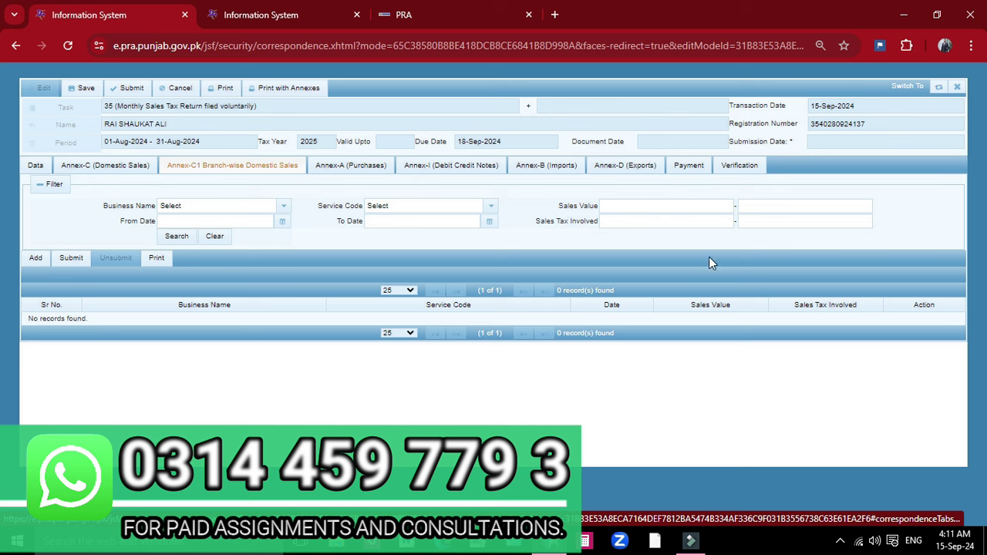
Step: Search Annex-C1 for the contractor business with service code 9814.2000 (no records), then open Annex-A Purchases
click(622, 204)
click(608, 220)
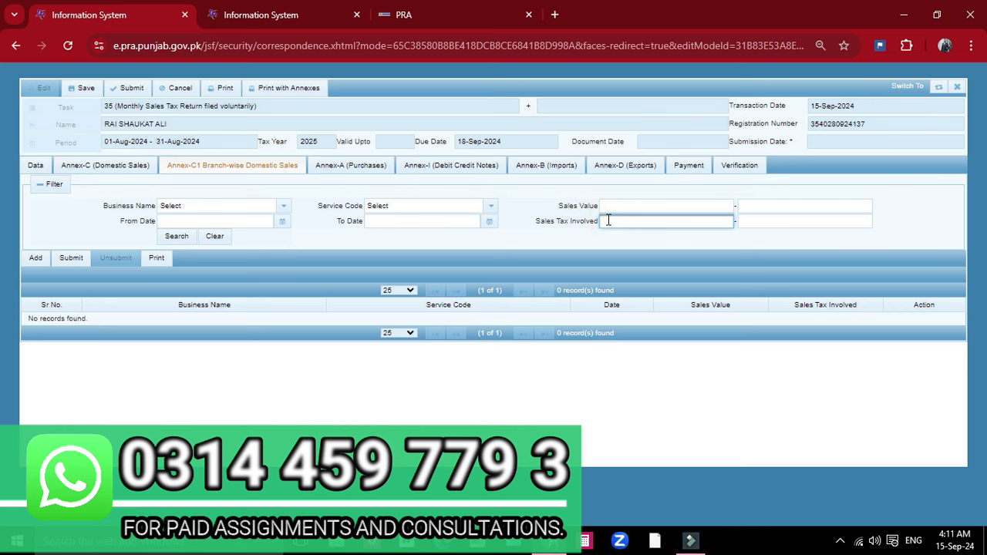
click(177, 205)
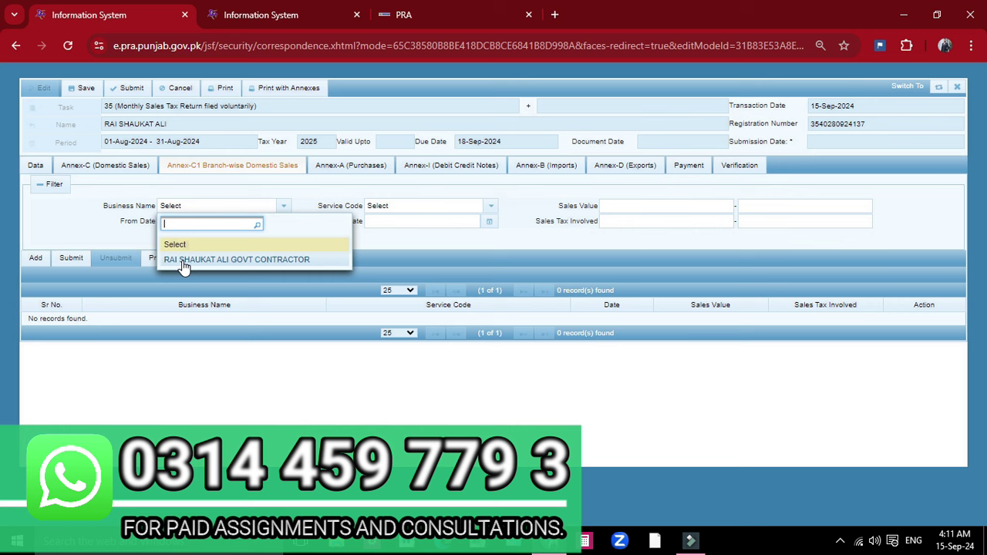
click(189, 261)
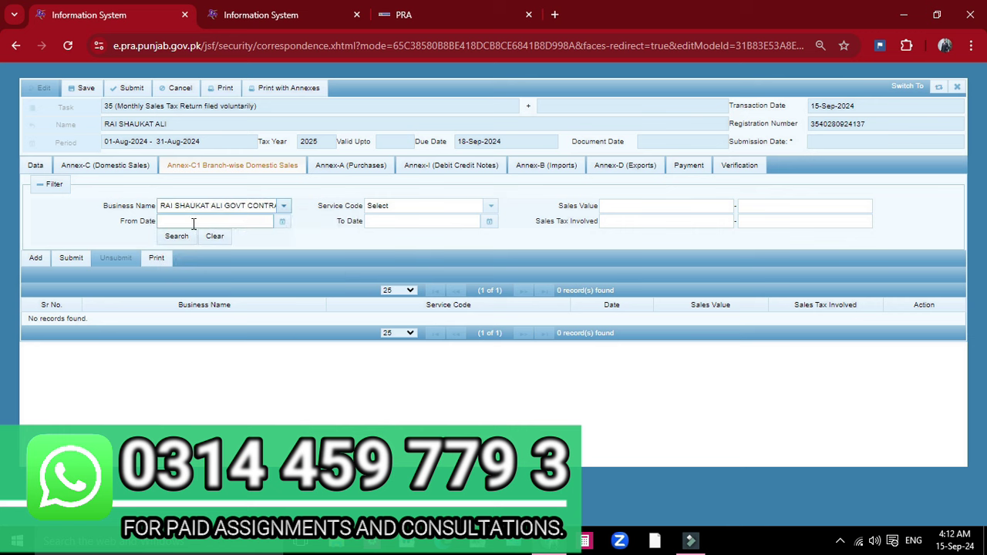
click(391, 222)
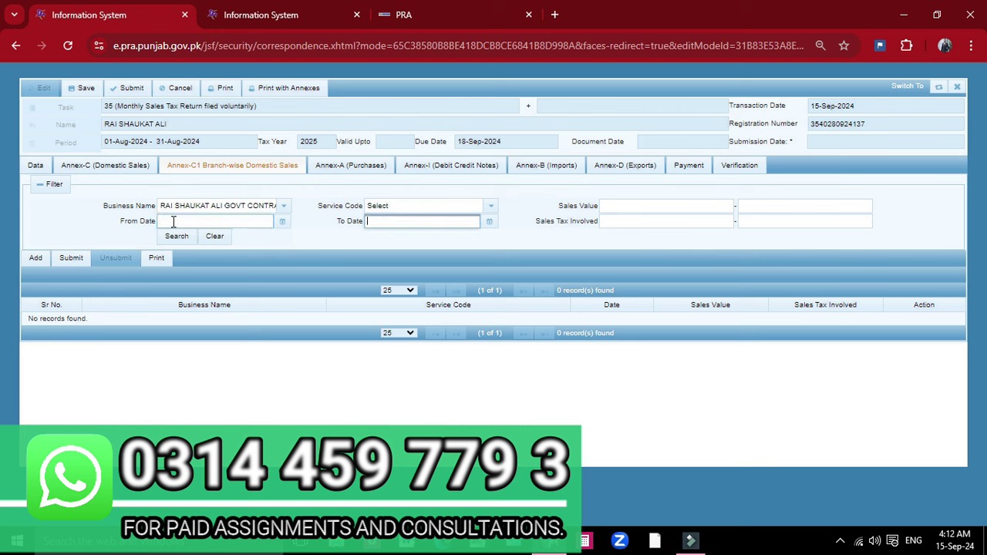
click(379, 208)
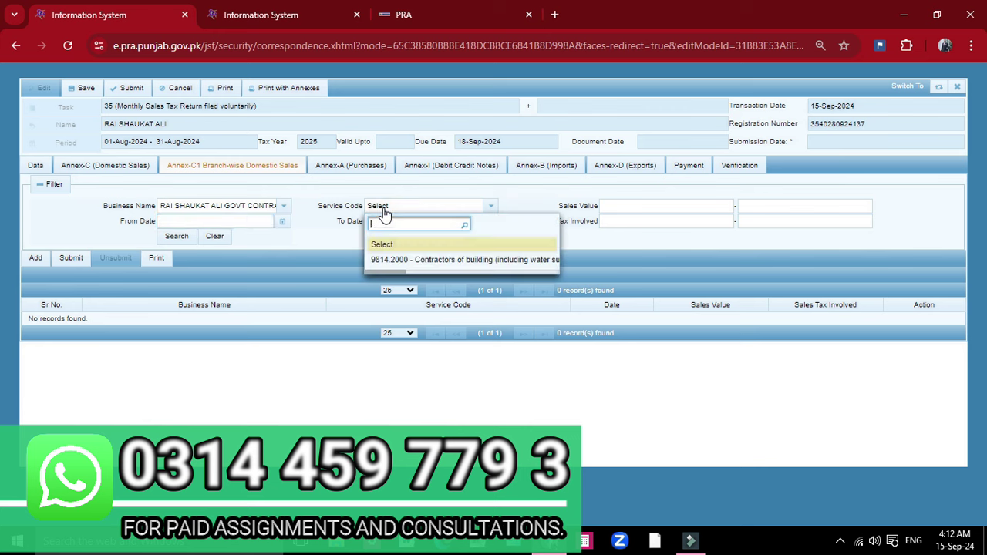
click(399, 260)
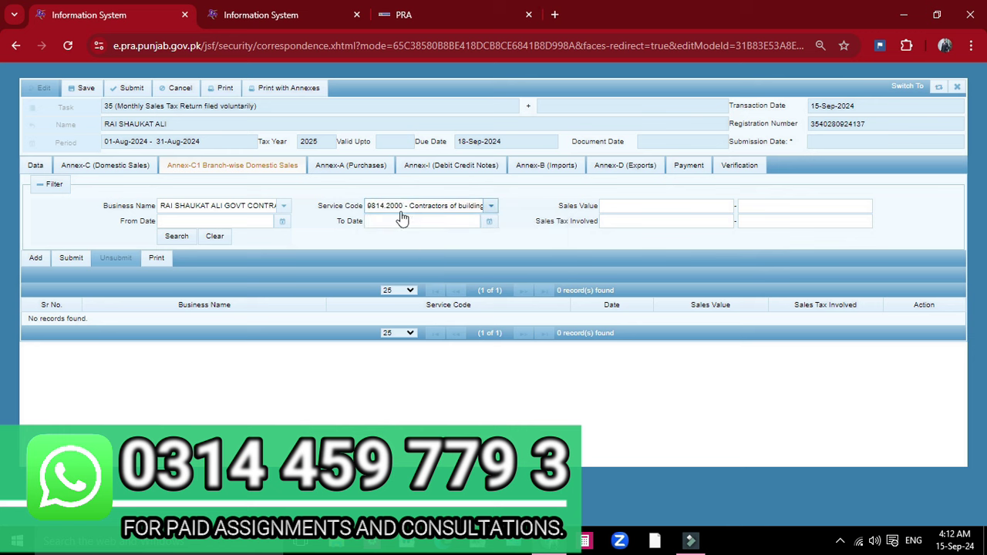
click(177, 236)
click(330, 173)
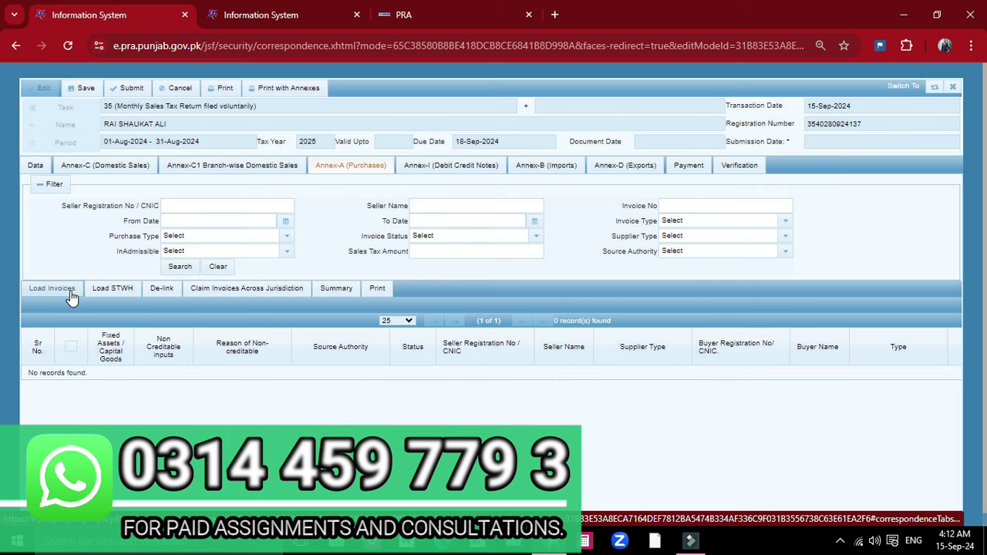
click(71, 297)
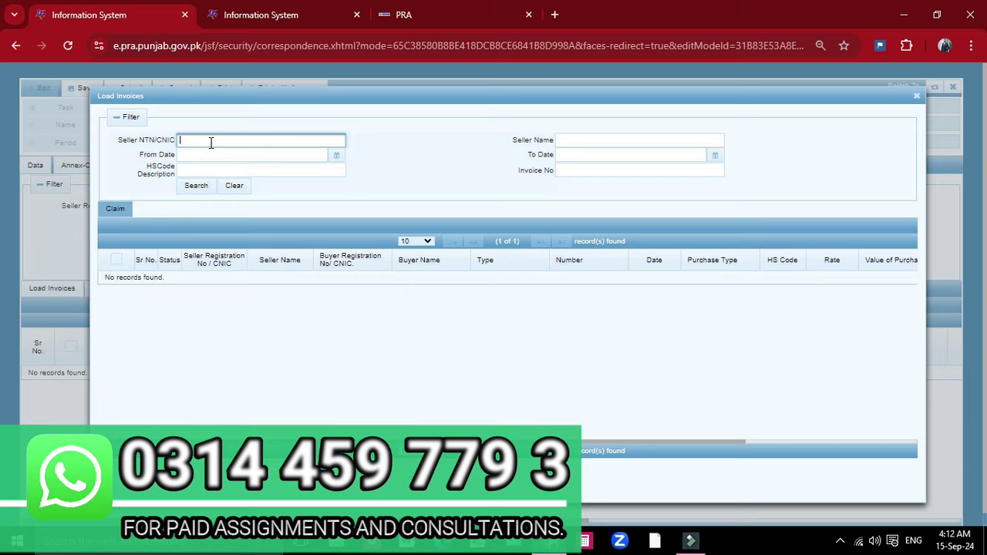
click(198, 185)
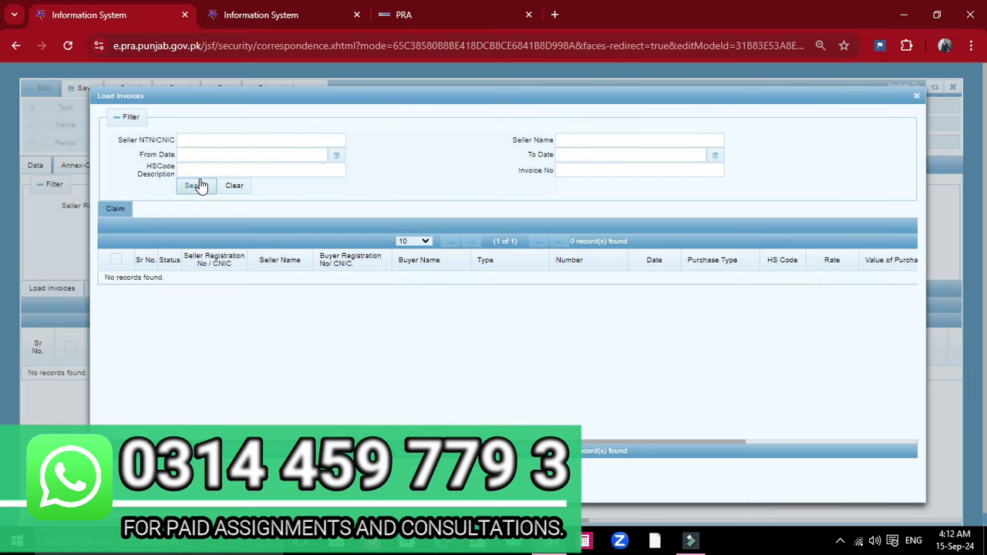
click(199, 186)
click(918, 97)
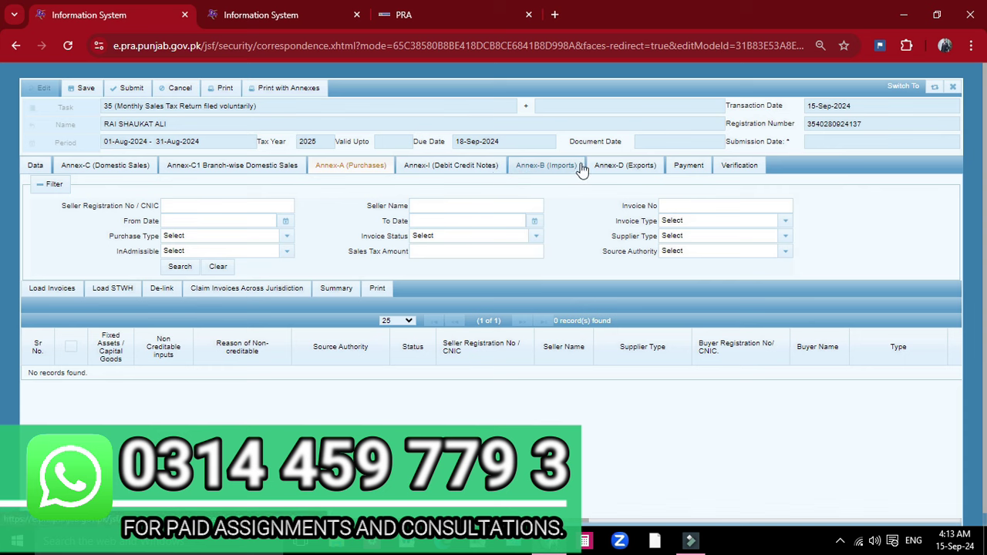
Step: Calculate head-wise payables on the Data tab and show the all-zero Payable / Refundable rows 12–25
click(35, 168)
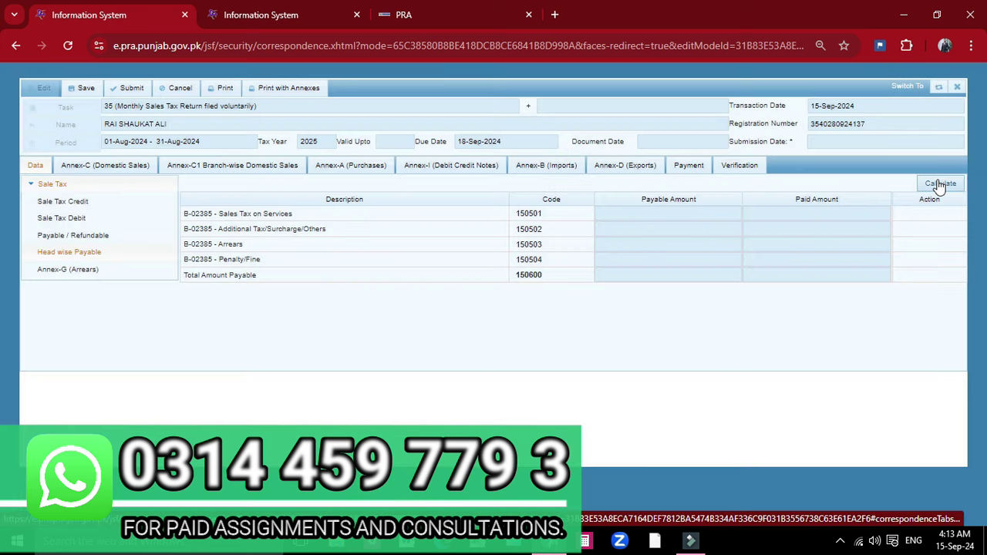
click(937, 185)
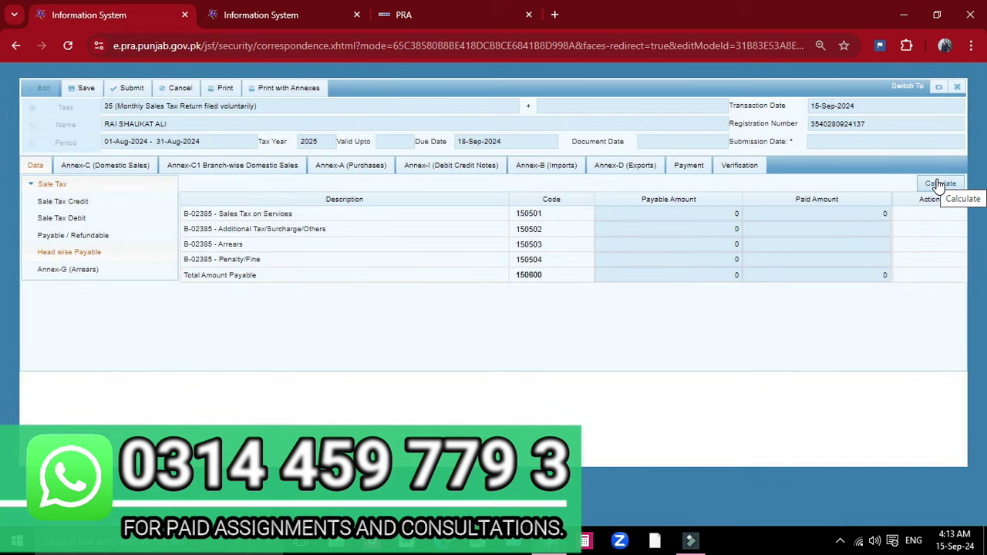
click(67, 236)
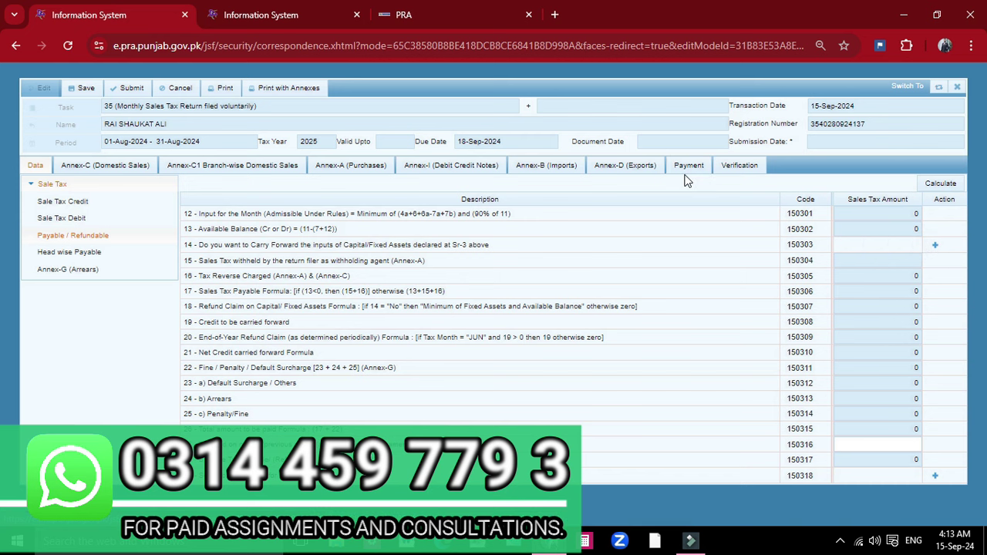
Step: In the second tab, close Invoice Details and Invoice Management, try Create Payment, then return to the return
click(258, 17)
click(928, 164)
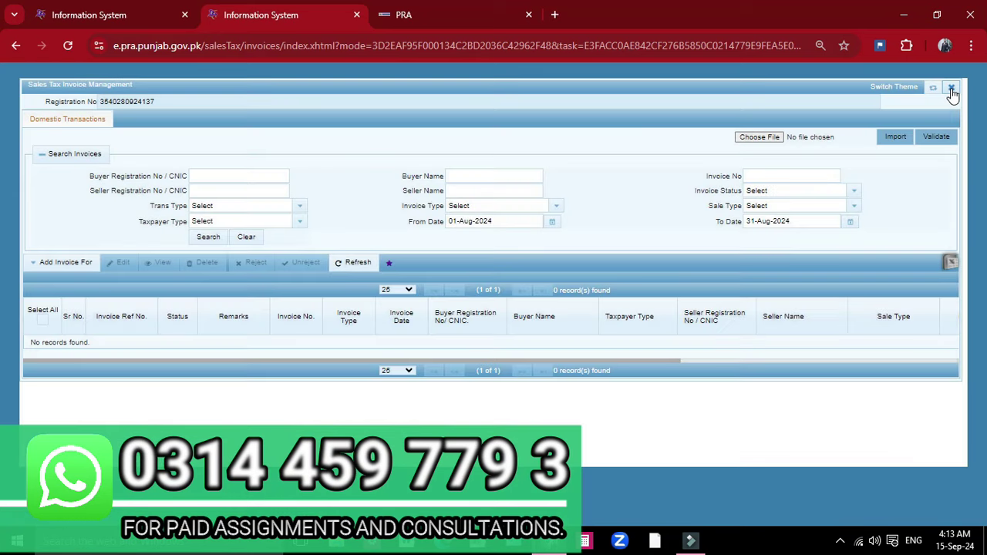
click(952, 88)
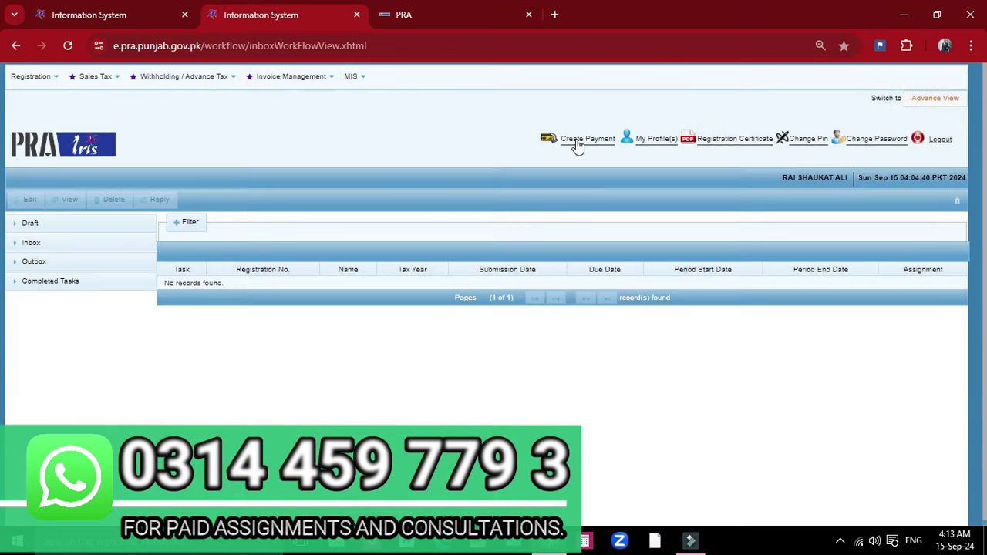
click(580, 140)
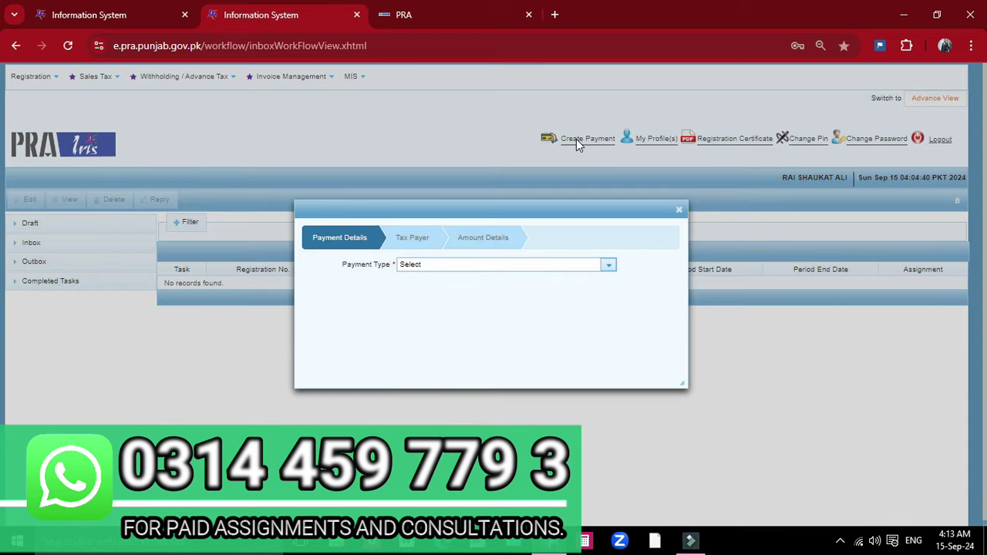
click(578, 142)
click(108, 17)
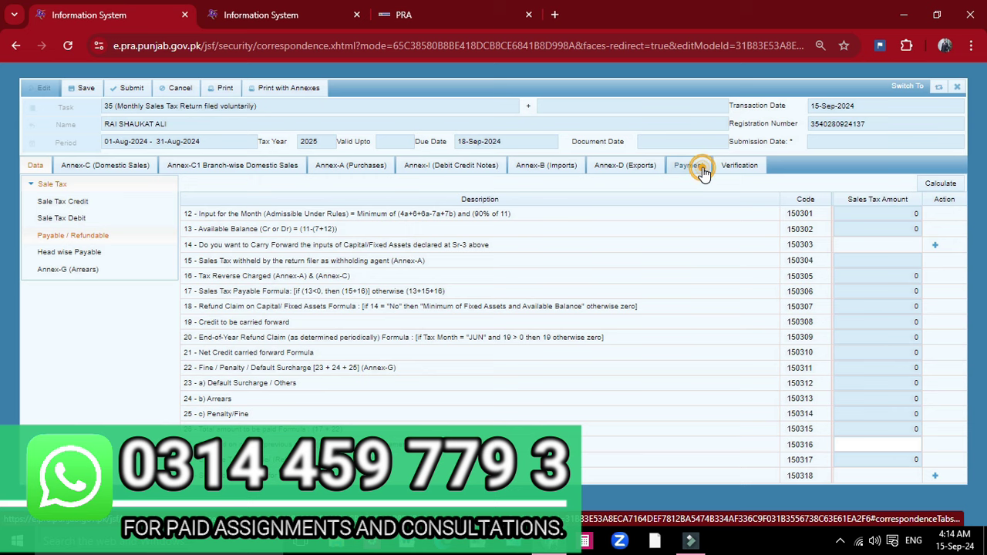
Step: Check the return's Payment tab and confirm the payments lookup lists no payments
click(703, 169)
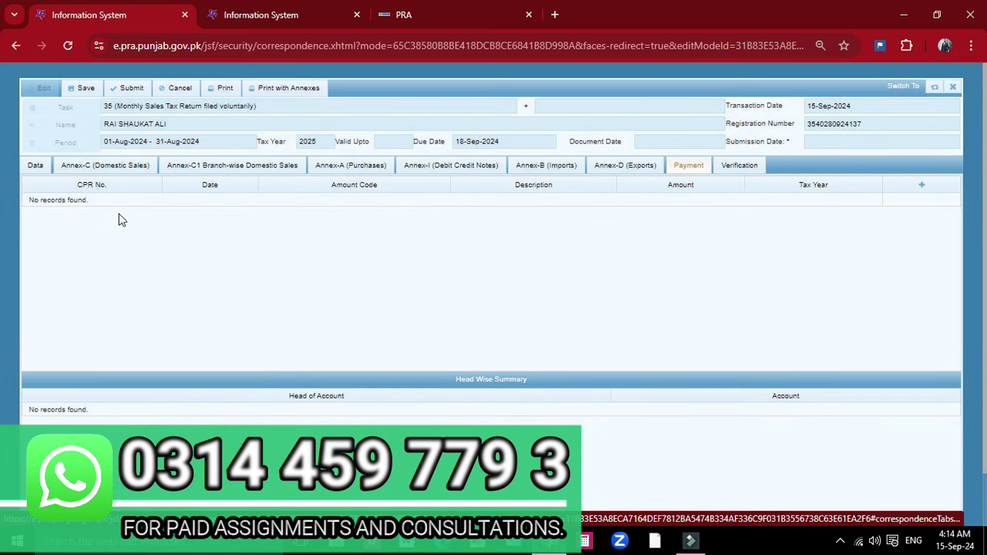
click(921, 186)
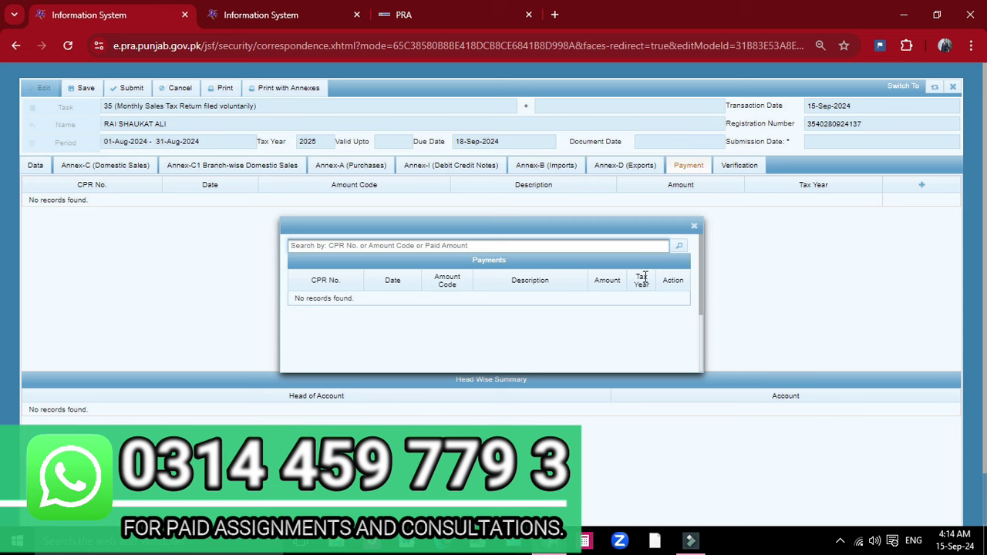
click(695, 226)
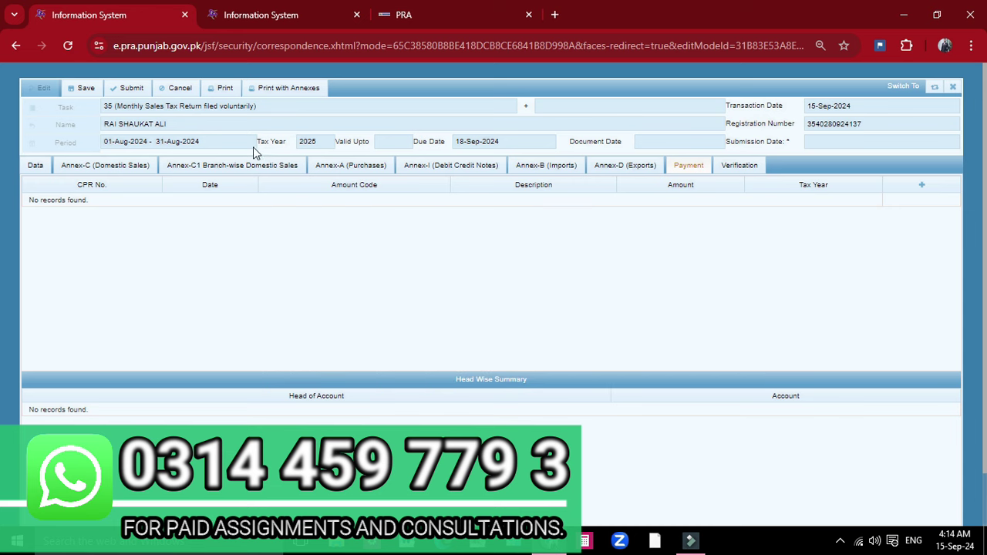
Step: Recalculate the return on the Data tab, save it, and close the form back to the inbox
click(32, 165)
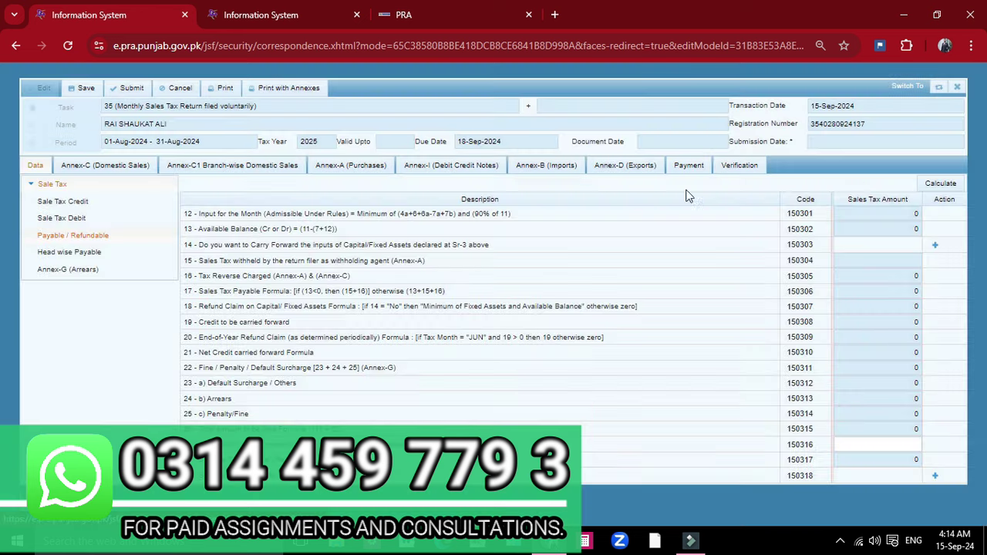
click(930, 182)
click(92, 85)
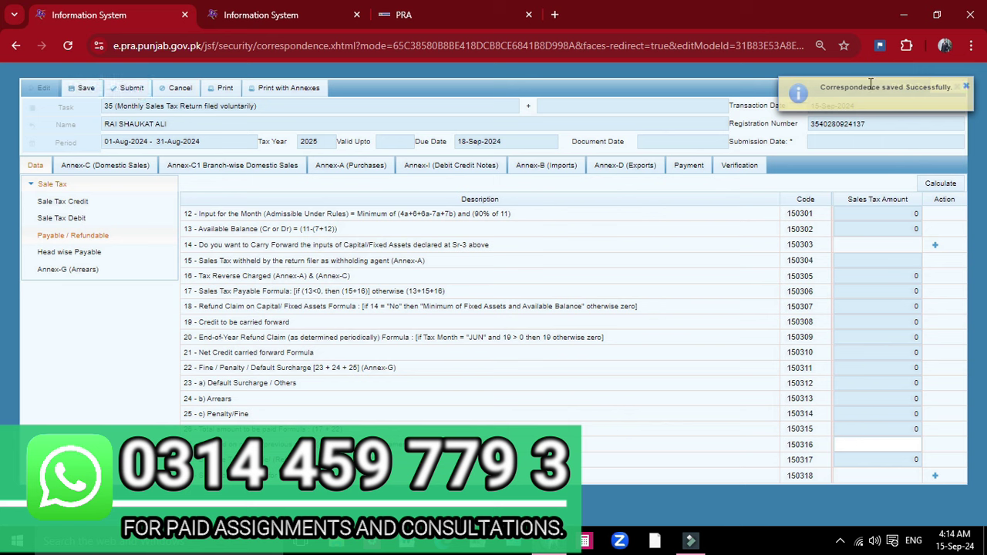
click(965, 86)
click(958, 88)
click(412, 316)
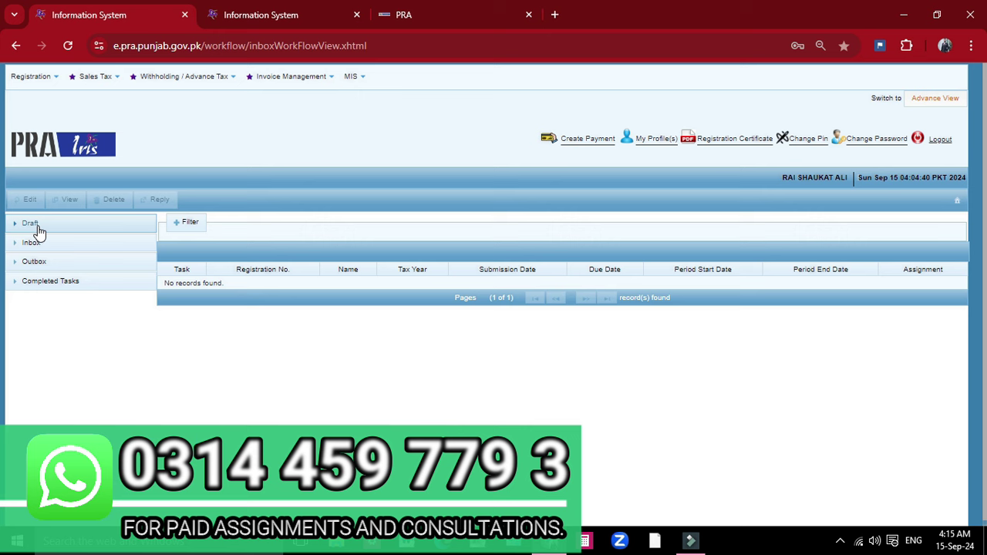
Step: Under Drafts > Declaration(1), select the section 35 monthly return for 01-Aug-2024 to 31-Aug-2024
click(39, 230)
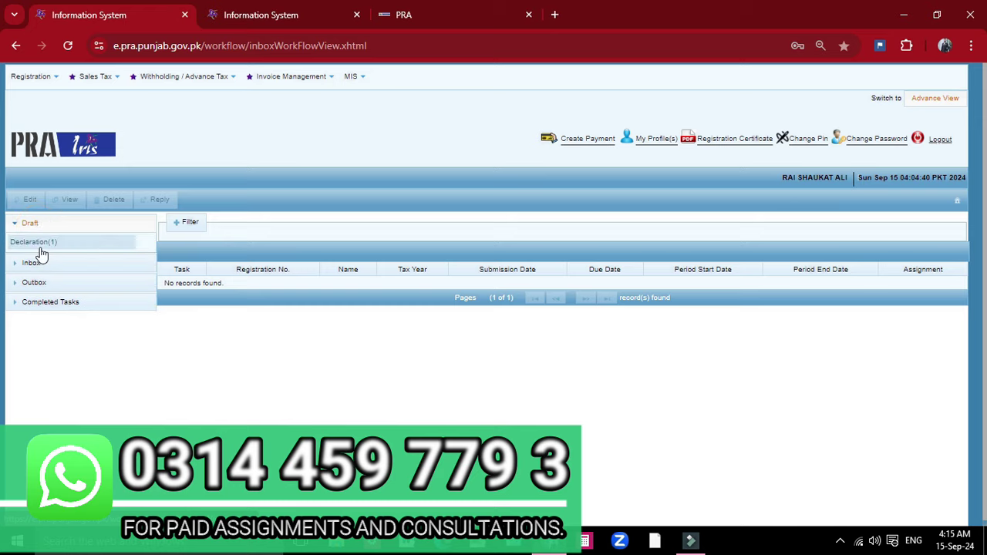
click(37, 243)
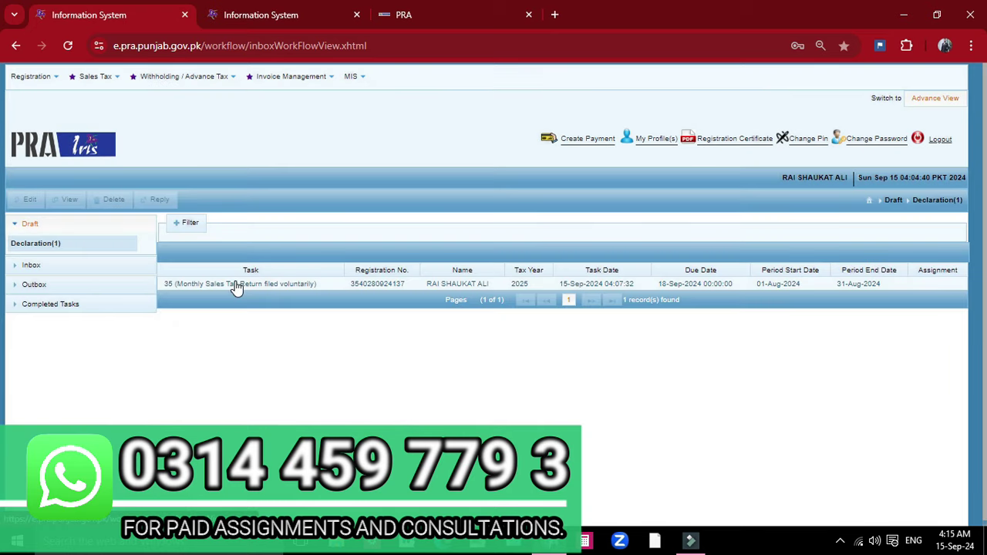
click(236, 287)
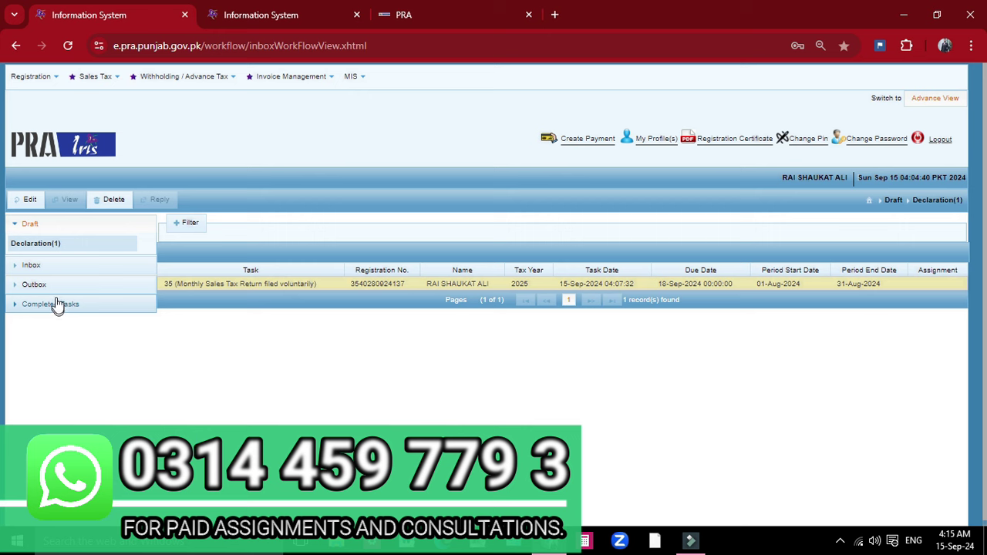
Step: Open and close the Sales Tax returns menu, leaving the draft declarations list on screen
click(85, 78)
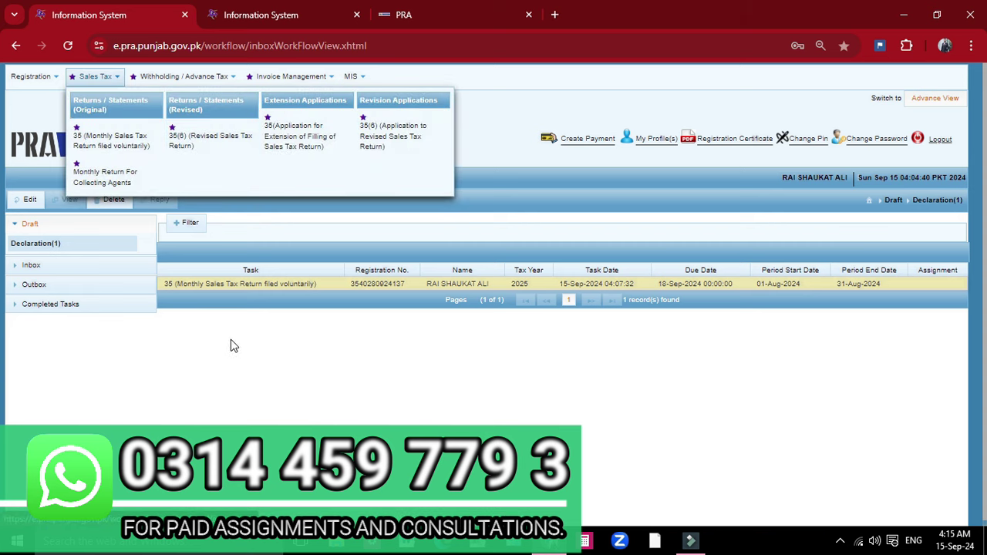
click(276, 327)
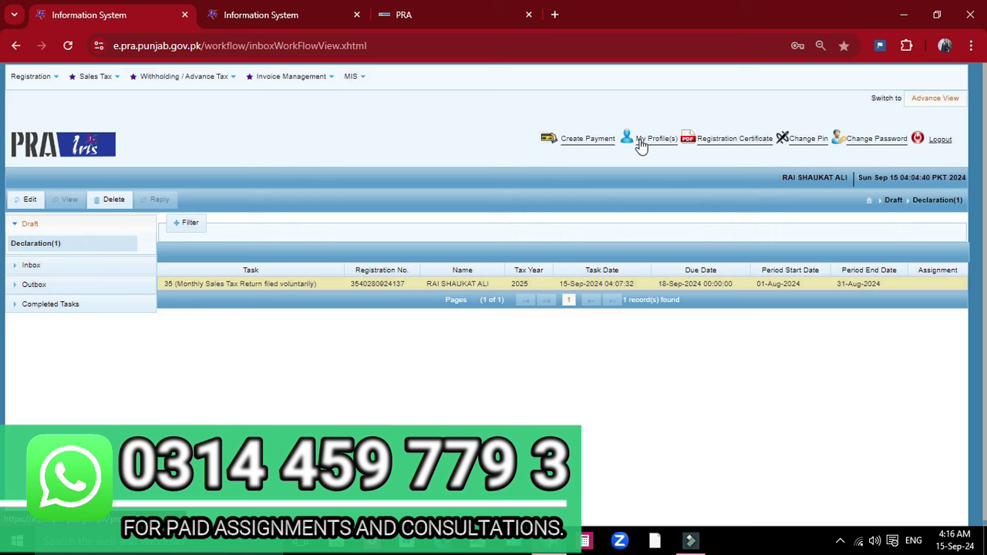
click(842, 542)
right_click(815, 519)
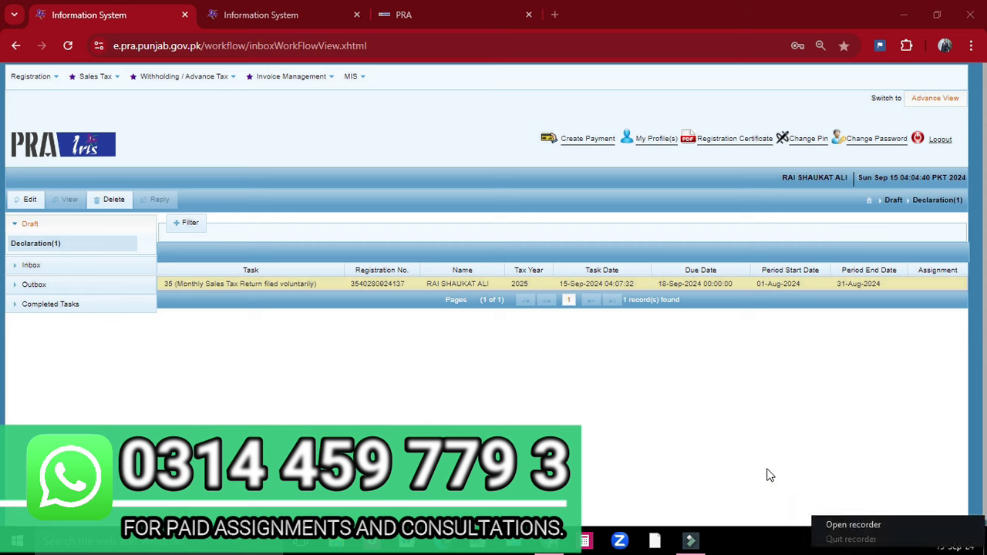